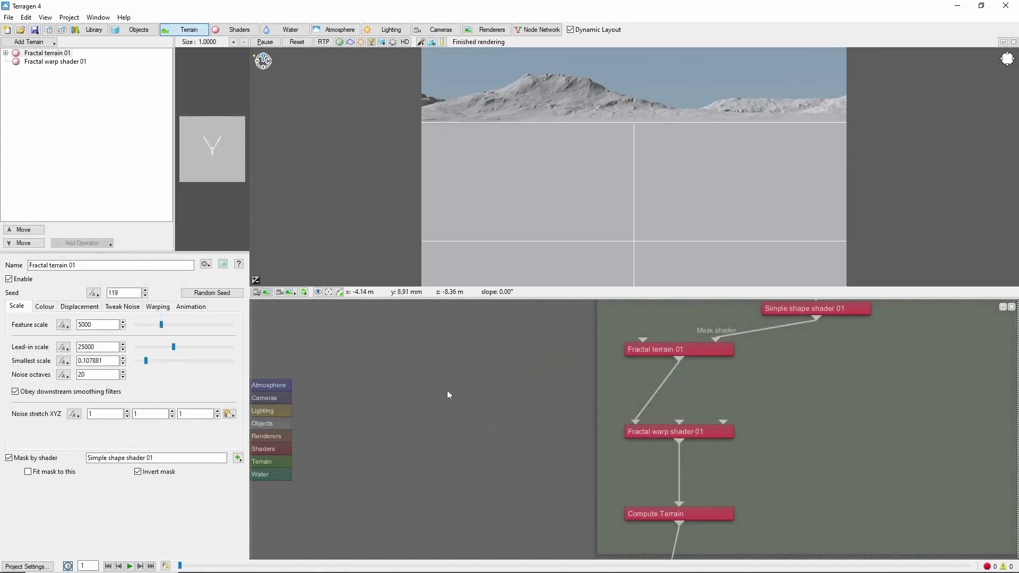
# Add a Simple shape shader node to the node network and place it beside Fractal terrain 01, outside the terrain group
pyautogui.doubleClick(446, 390)
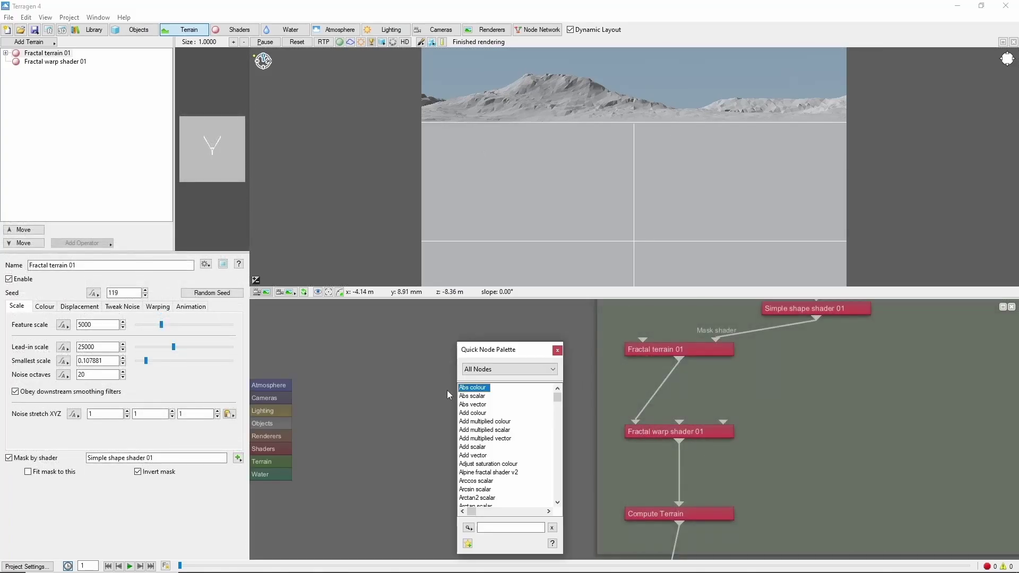
pyautogui.write('si')
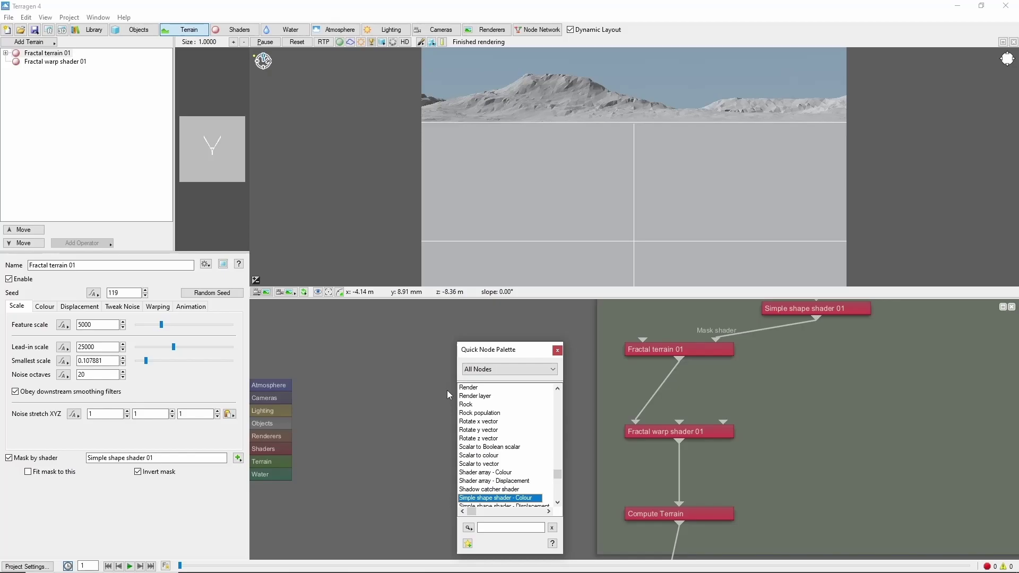
pyautogui.press('Return')
pyautogui.moveTo(447, 390); pyautogui.dragTo(419, 347)
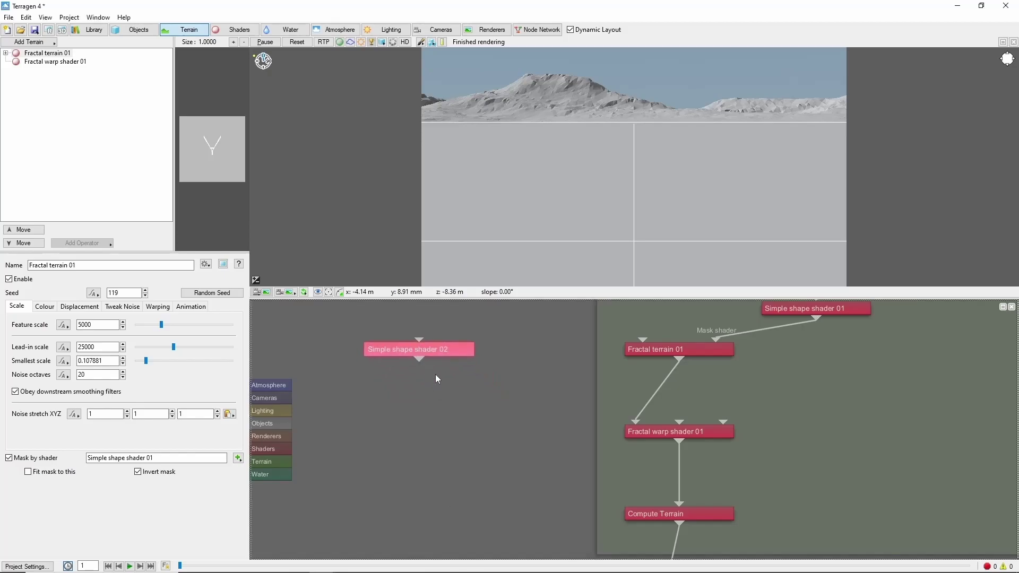
# Set the size of Simple shape shader 02 to 100 by 2000
pyautogui.doubleClick(408, 349)
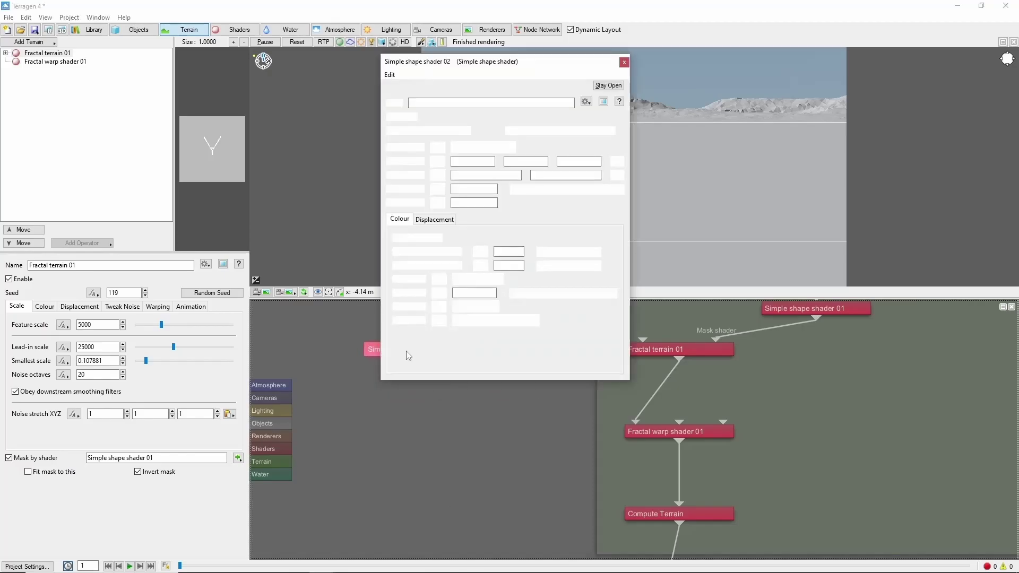
pyautogui.click(493, 176)
pyautogui.doubleClick(494, 175)
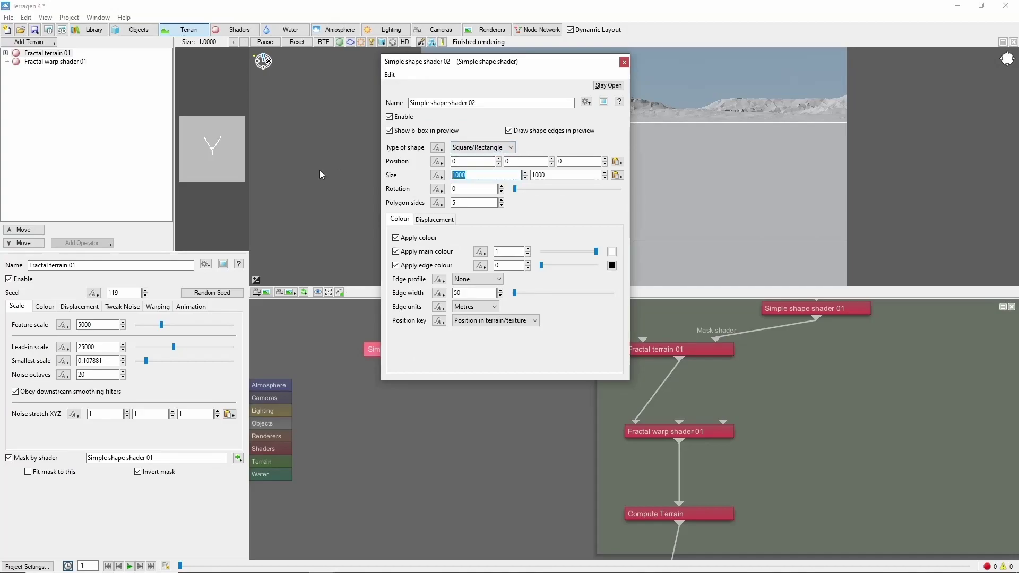
pyautogui.write('100')
pyautogui.press('Tab')
pyautogui.write('2')
# Give Simple shape shader 02 a Smooth step edge profile with an edge width of 100 in Percentage units
pyautogui.click(470, 280)
pyautogui.click(469, 293)
pyautogui.press('Tab')
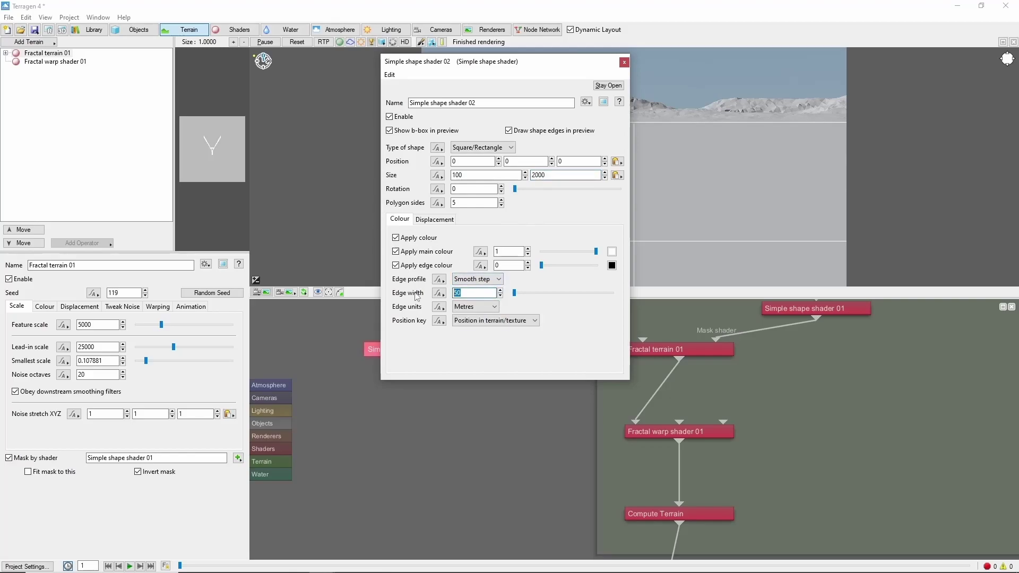
pyautogui.write('100')
pyautogui.click(475, 307)
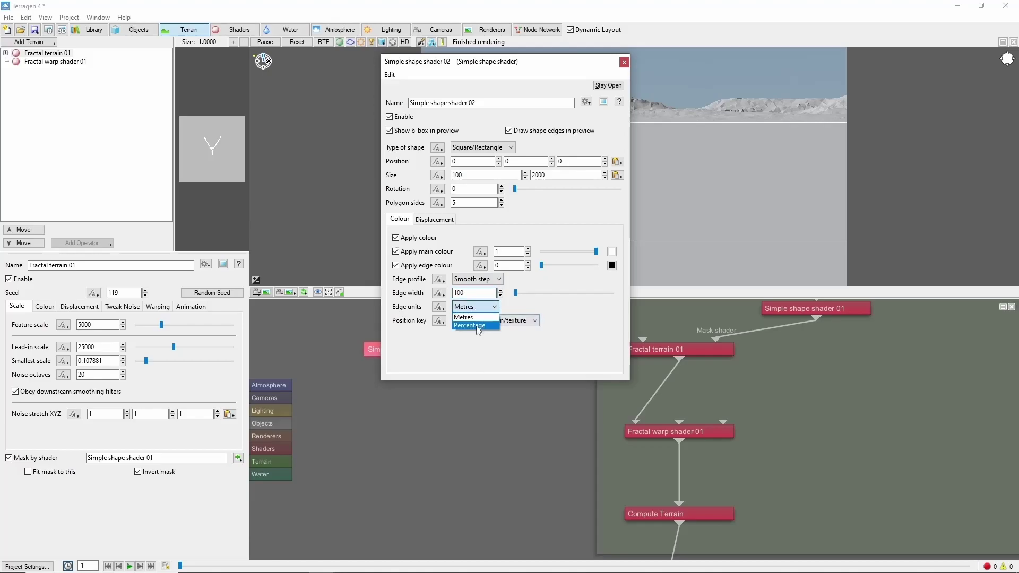
pyautogui.click(478, 330)
# Insert a Surface layer shader after the Base colours node in the Shaders group
pyautogui.scroll(-3, 523, 460)
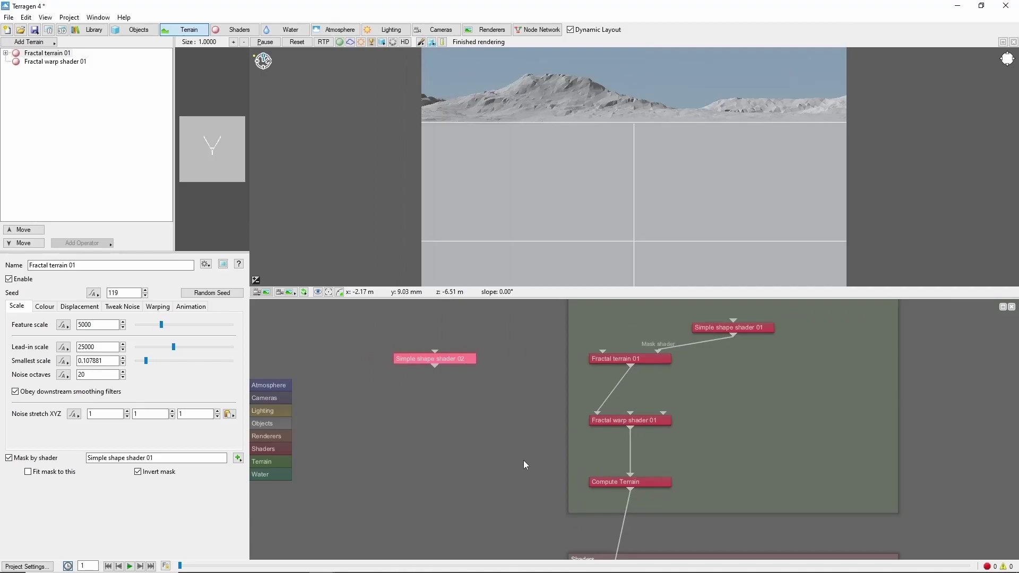
pyautogui.moveTo(494, 452); pyautogui.dragTo(450, 302)
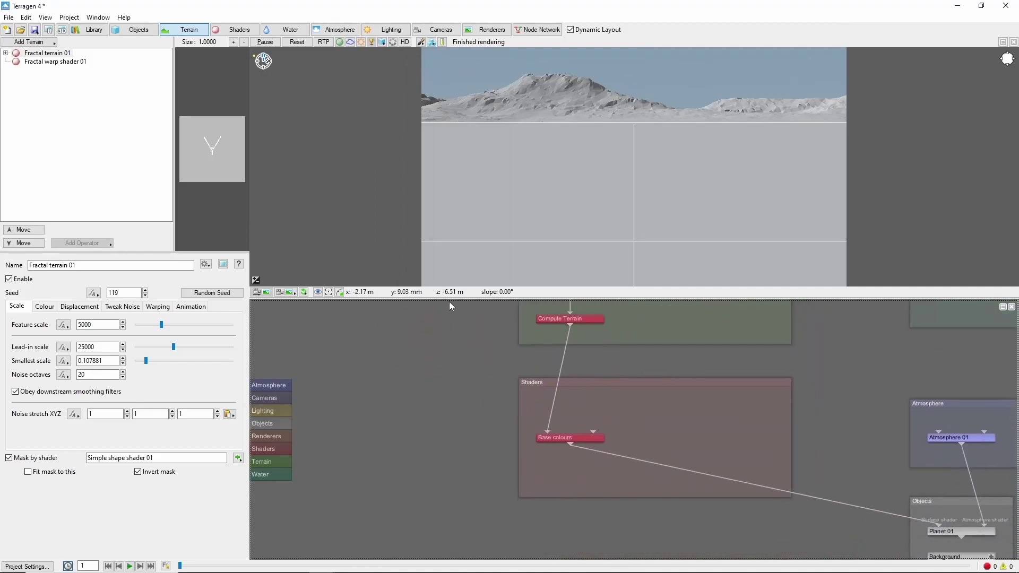
pyautogui.rightClick(573, 439)
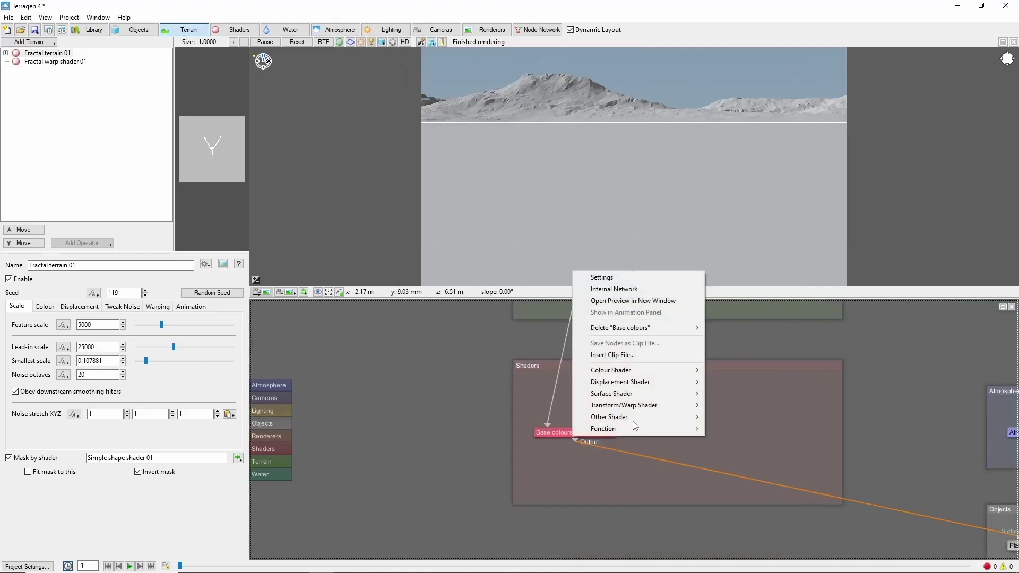
pyautogui.moveTo(640, 399)
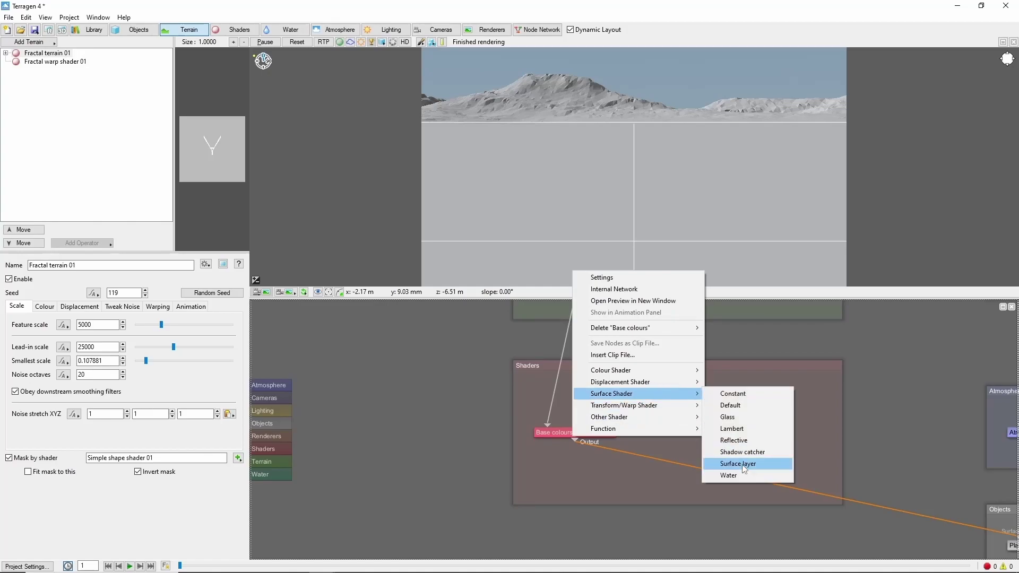
pyautogui.click(743, 463)
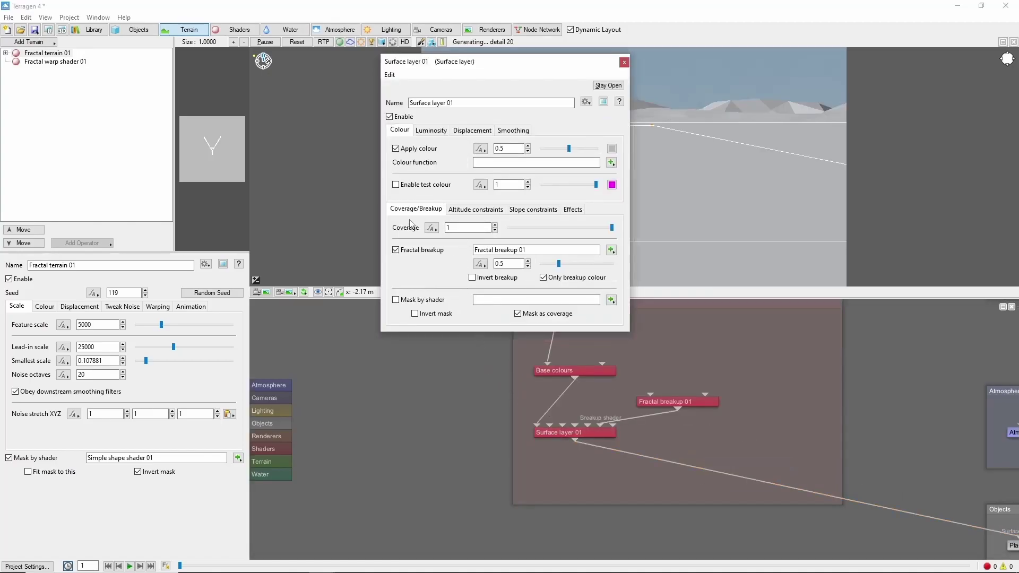
# Rename the new surface layer as River Banks Test and enable its test colour
pyautogui.tripleClick(489, 106)
pyautogui.write('R')
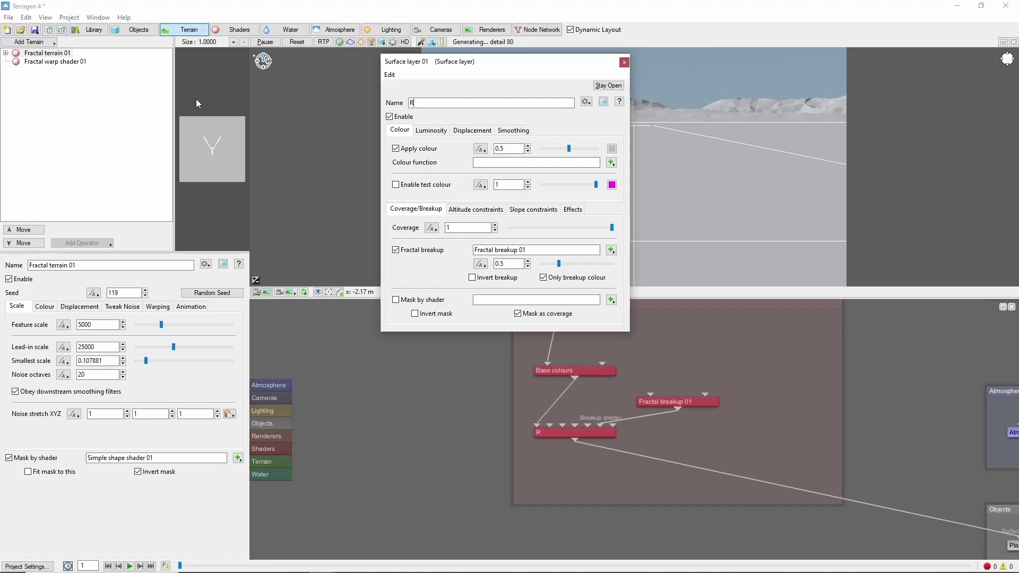
pyautogui.write('iver Banks Test')
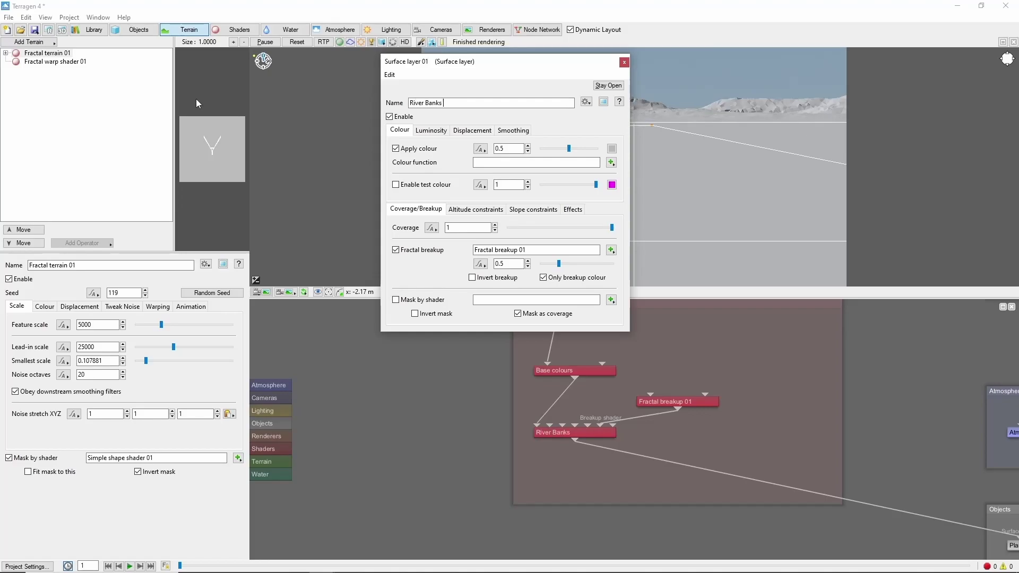
pyautogui.click(396, 185)
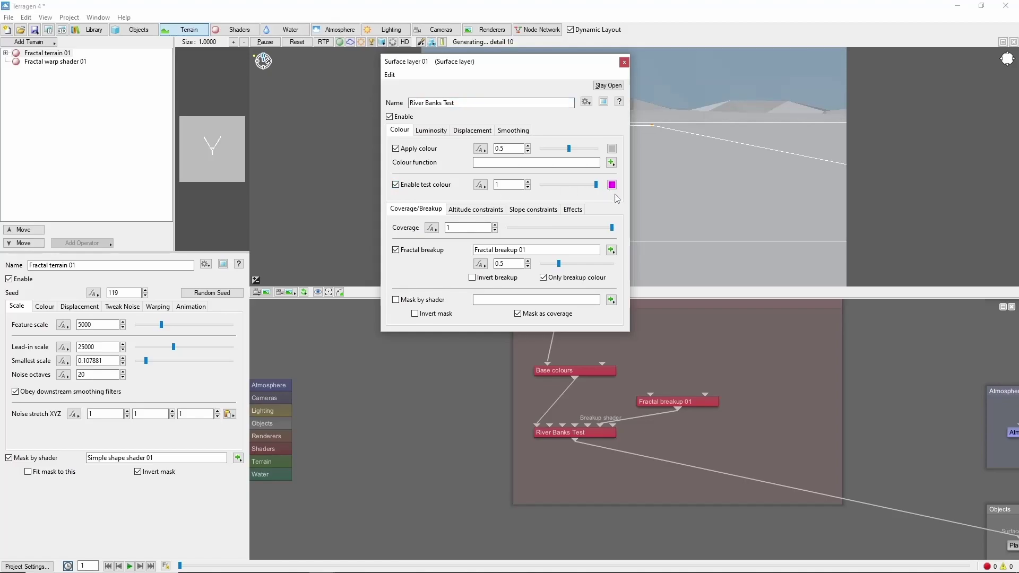
pyautogui.click(624, 63)
# Connect Simple shape shader 02 to the mask input of River Banks Test and show surface shading in the 3D preview
pyautogui.scroll(-3, 358, 423)
pyautogui.scroll(1, 494, 404)
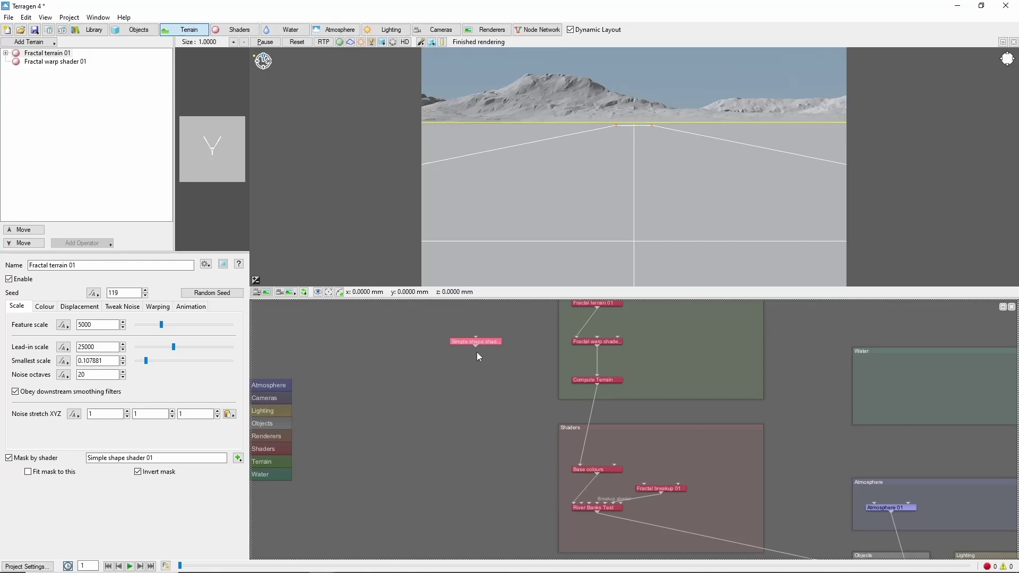
pyautogui.moveTo(478, 345); pyautogui.dragTo(622, 502)
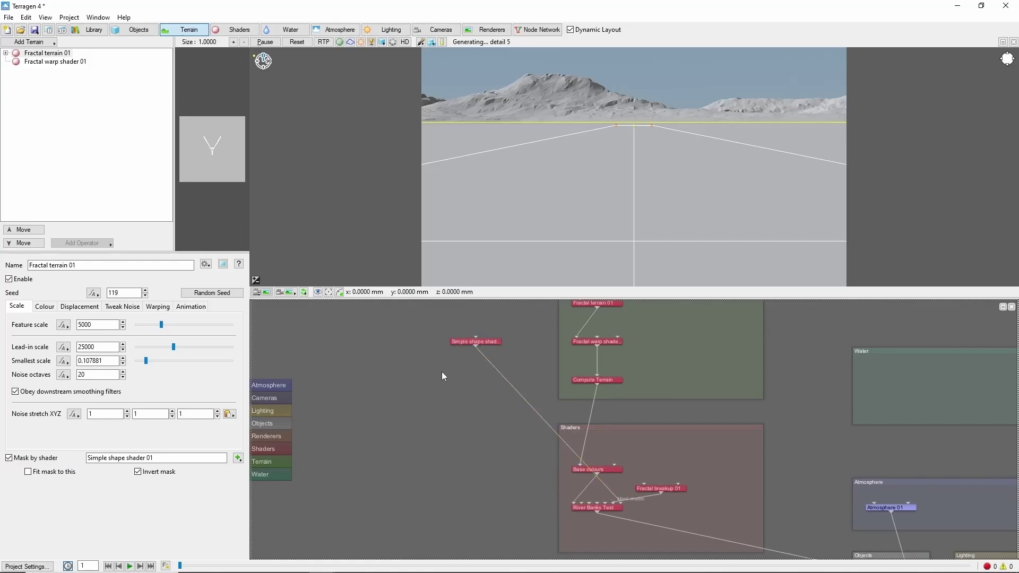
pyautogui.click(340, 42)
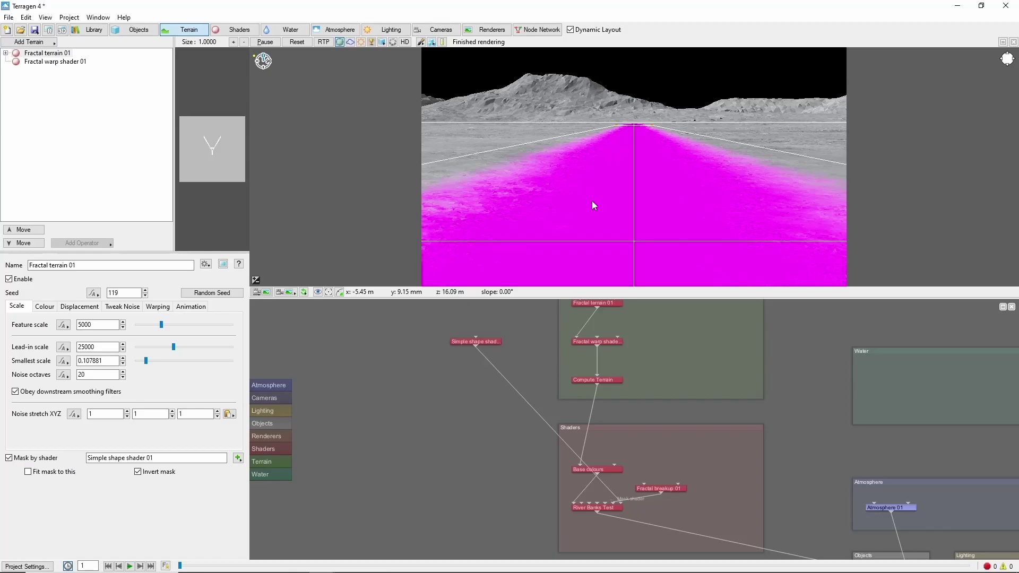
# Add a Warp input shader below Simple shape shader 02 and feed the shape's output into its main input
pyautogui.scroll(2, 495, 371)
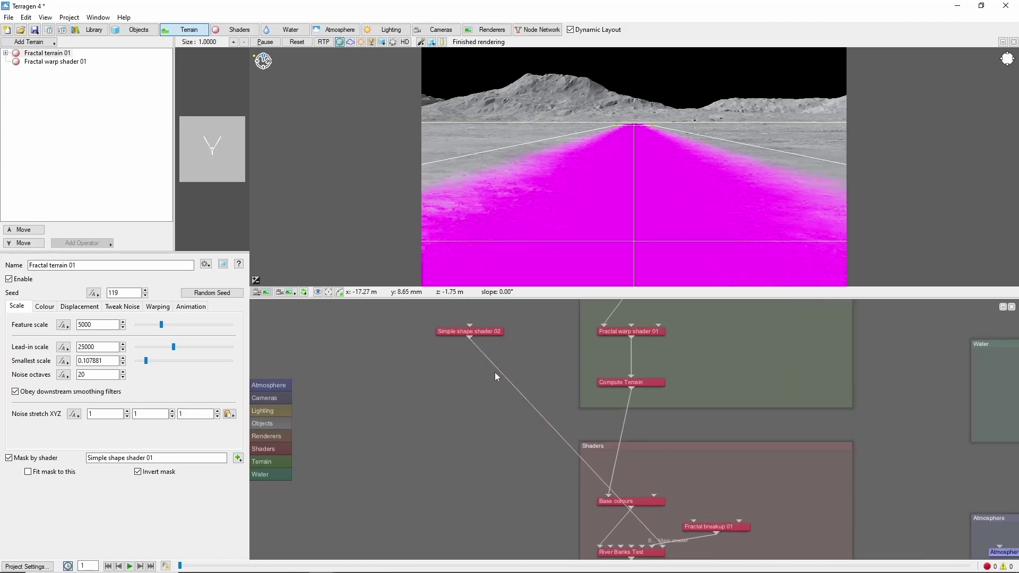
pyautogui.scroll(2, 494, 372)
pyautogui.moveTo(517, 362); pyautogui.dragTo(611, 402, button='middle')
pyautogui.moveTo(574, 356); pyautogui.dragTo(475, 332)
pyautogui.click(458, 394)
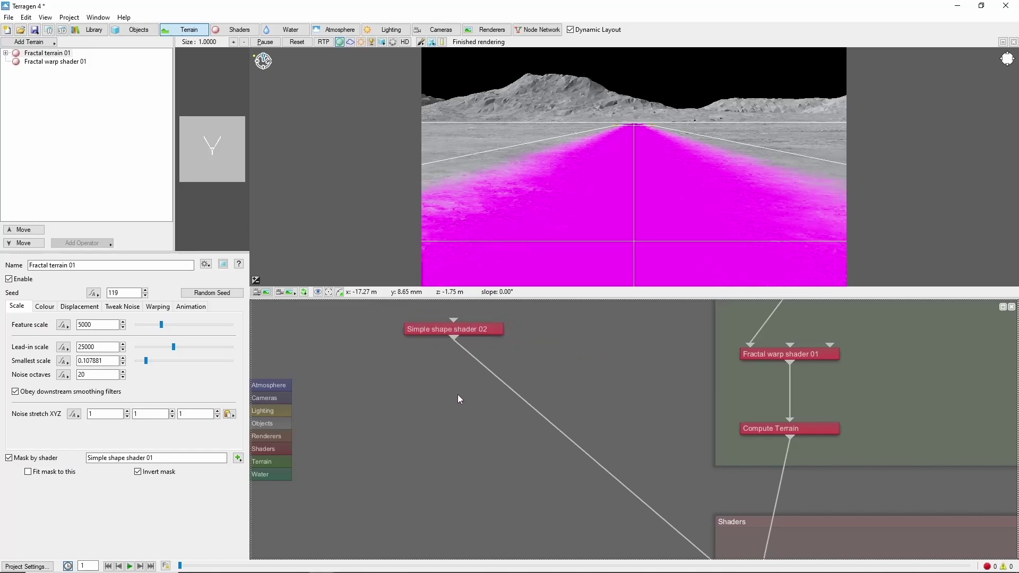
pyautogui.press('w')
pyautogui.press('Return')
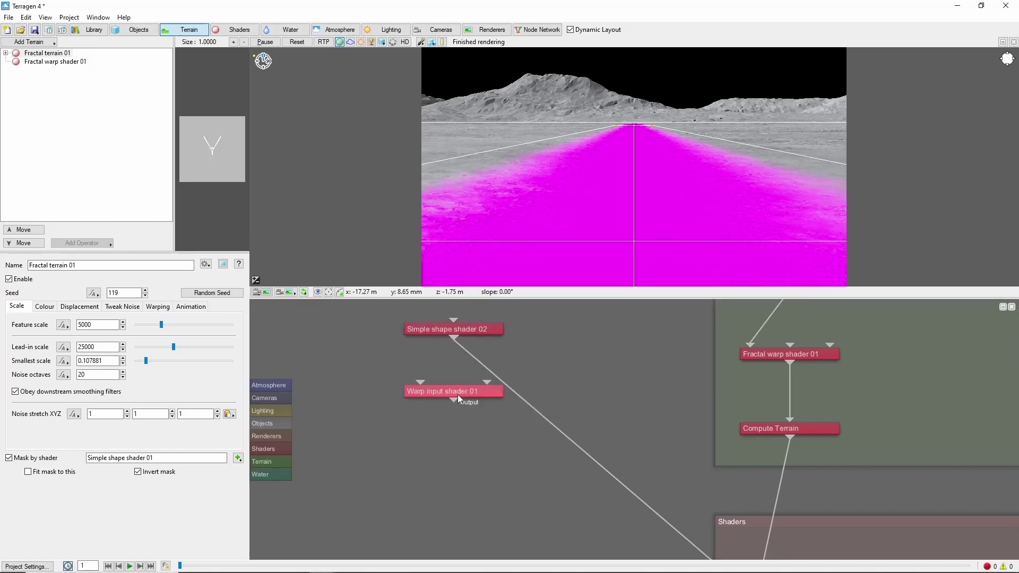
pyautogui.moveTo(457, 394); pyautogui.dragTo(505, 412)
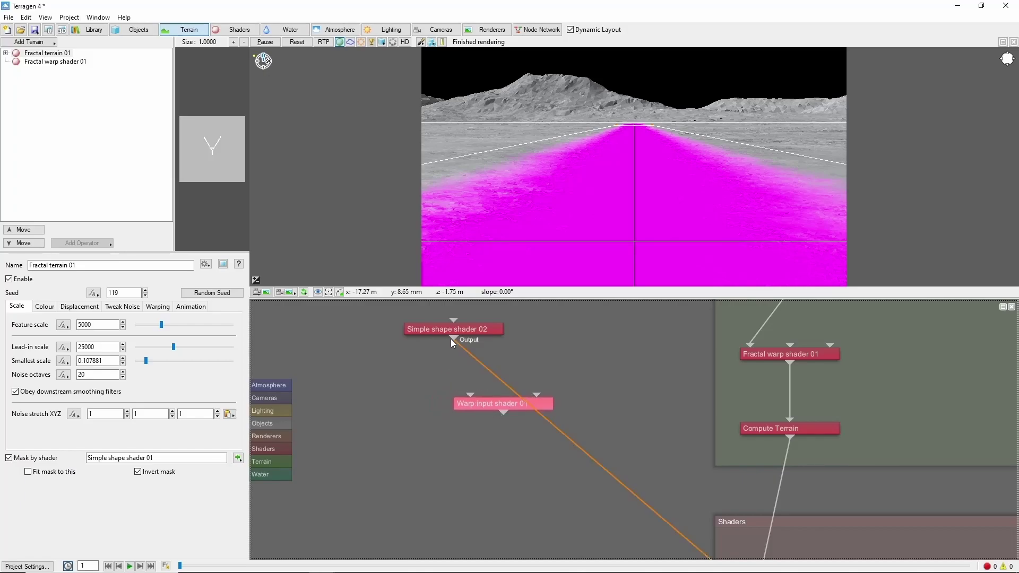
pyautogui.moveTo(452, 338); pyautogui.dragTo(472, 397)
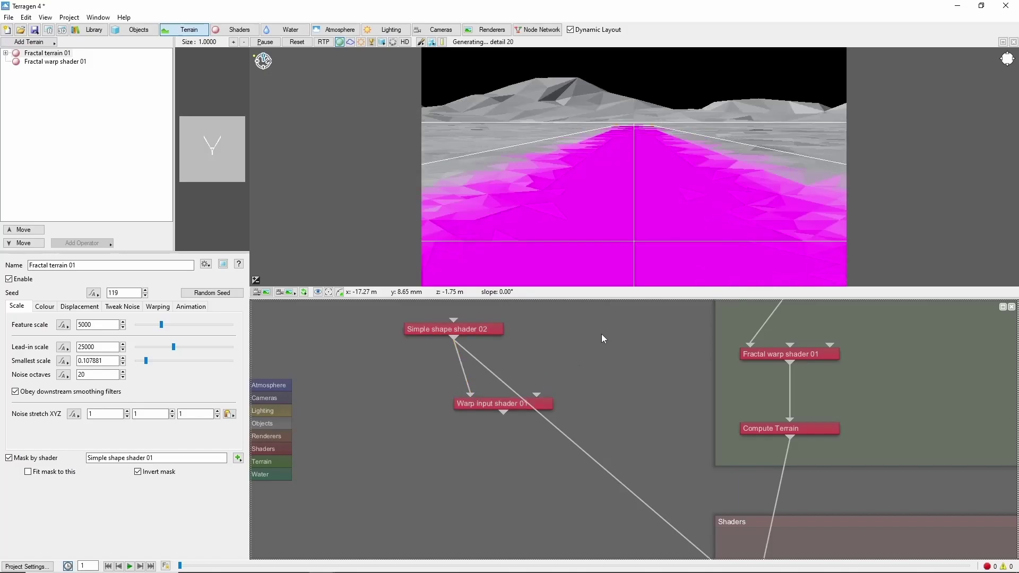
# Add a Power fractal shader v3 node beside Simple shape shader 02
pyautogui.press('Tab')
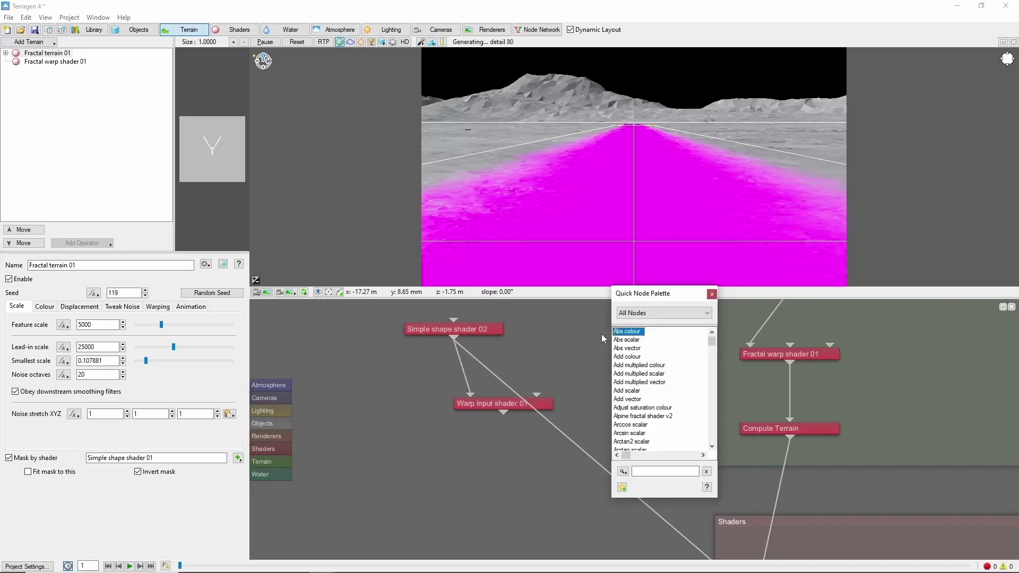
pyautogui.write('pow')
pyautogui.press('Down')
pyautogui.press('Down')
pyautogui.press('Return')
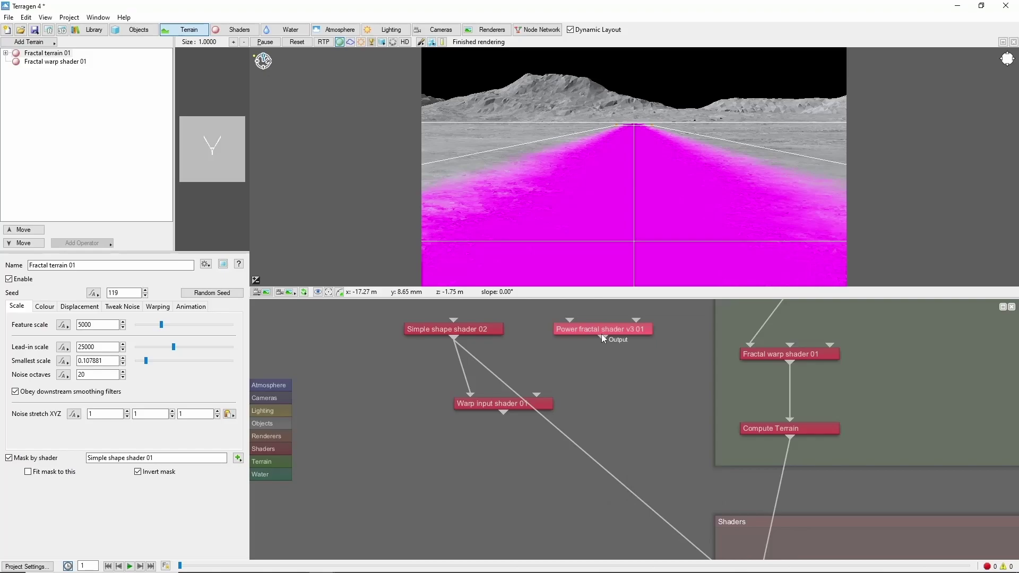
# Add a Redirect shader, feed the power fractal into its X shader input, and connect its output to the Warp input shader's Warper input
pyautogui.scroll(2, 603, 336)
pyautogui.press('Tab')
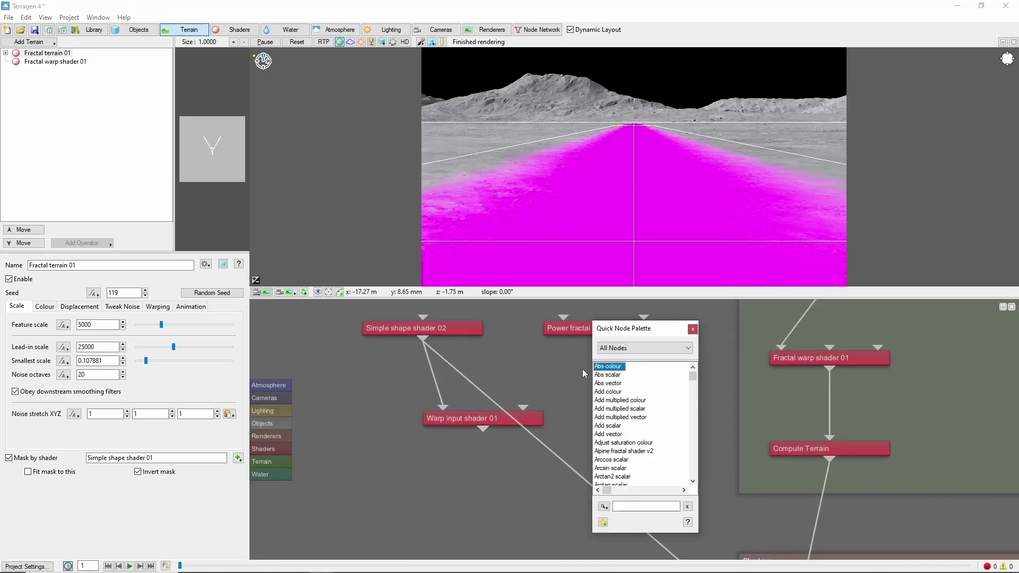
pyautogui.write('redirect')
pyautogui.press('Return')
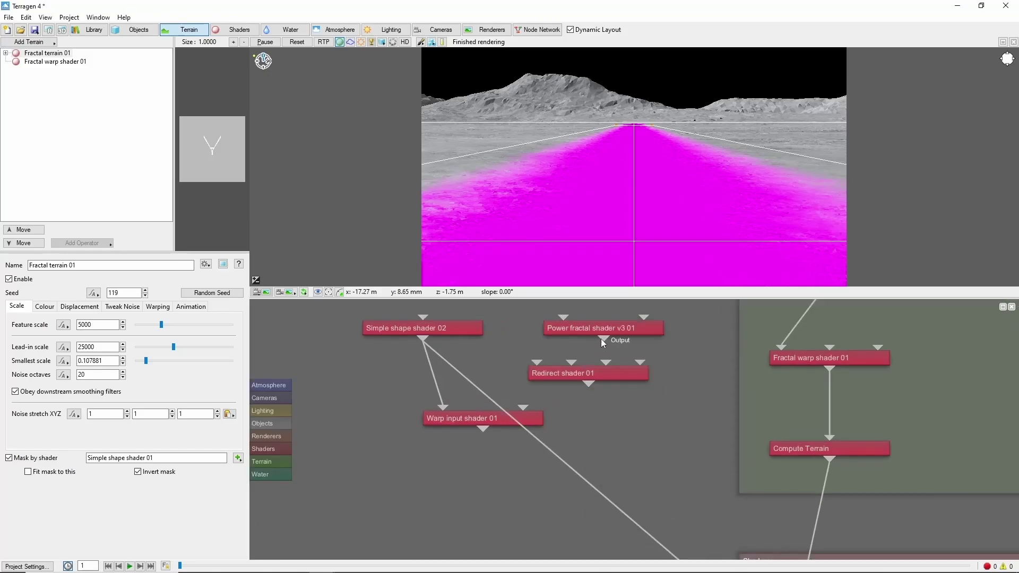
pyautogui.moveTo(601, 338); pyautogui.dragTo(523, 407)
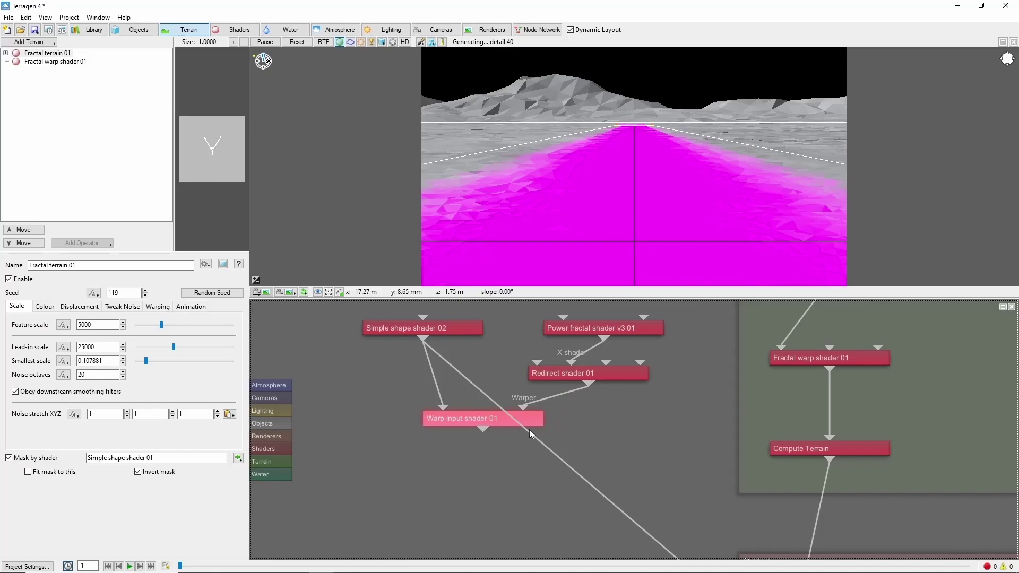
# Connect the Warp input shader's output to the mask input of River Banks Test, replacing the direct Simple shape shader 02 link
pyautogui.scroll(-5, 539, 419)
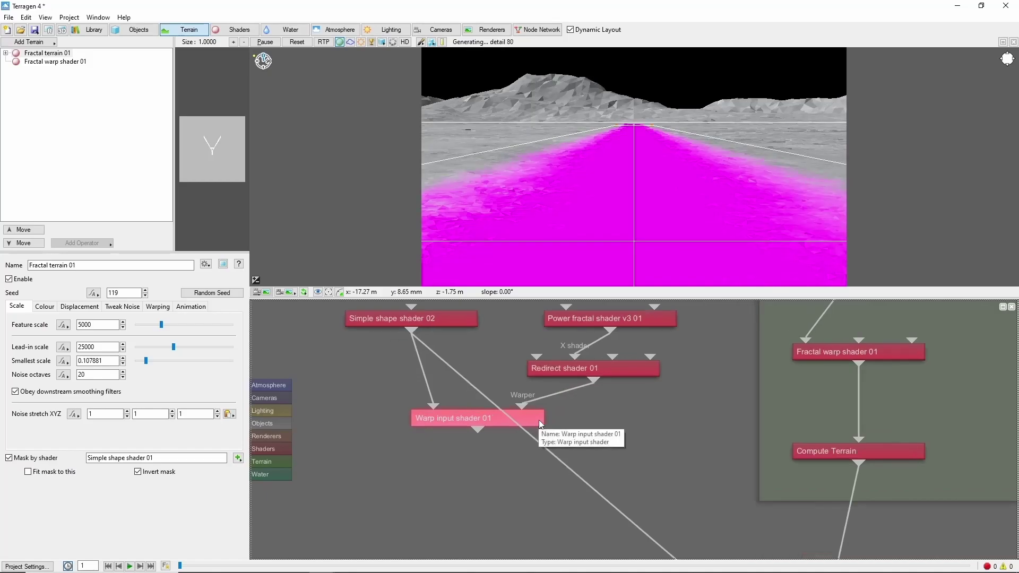
pyautogui.scroll(-1, 543, 423)
pyautogui.moveTo(542, 424); pyautogui.dragTo(482, 358, button='middle')
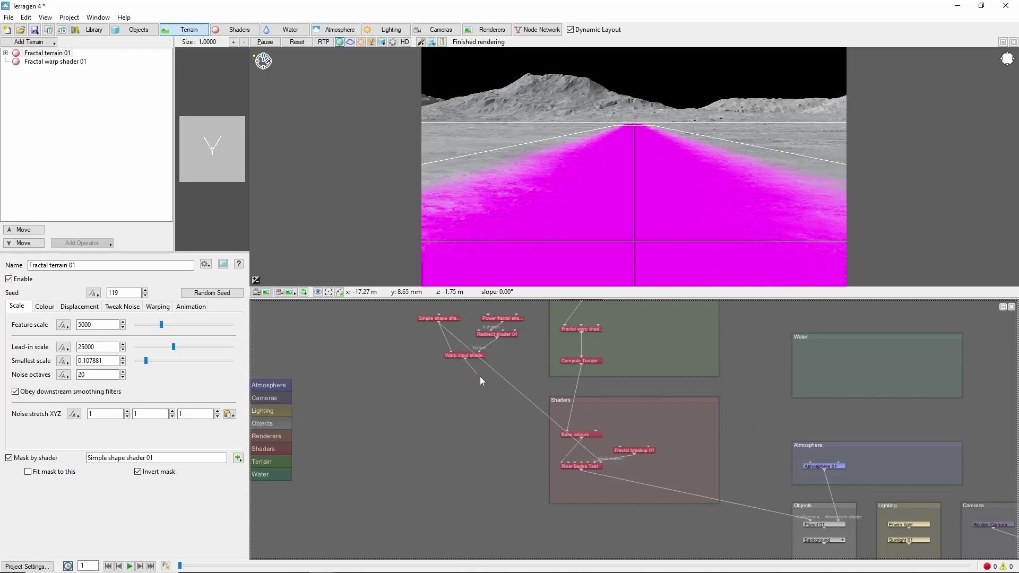
pyautogui.moveTo(511, 402); pyautogui.dragTo(603, 462)
# Rename the Warp input shader as River Banks Mask
pyautogui.scroll(1, 603, 462)
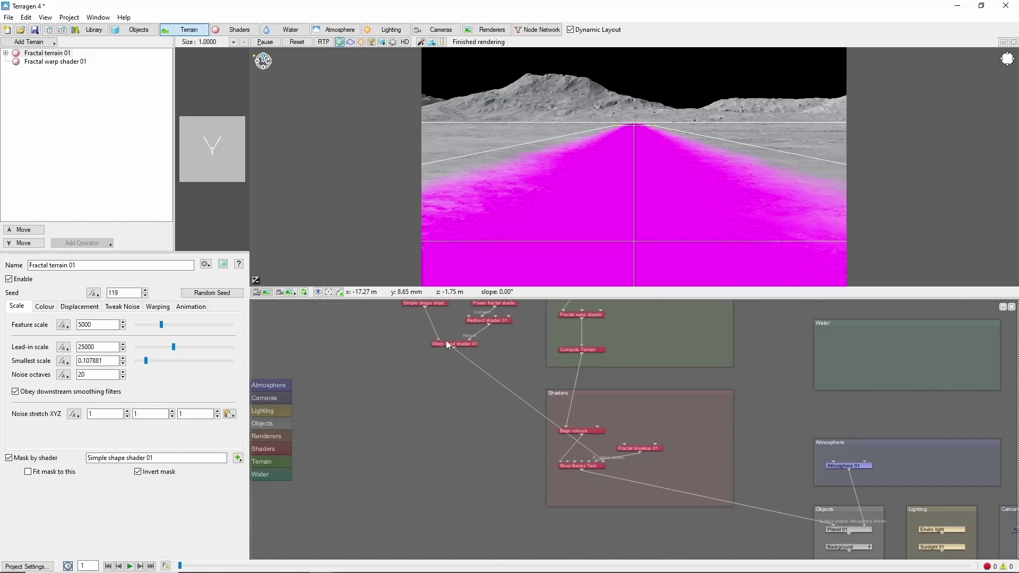
pyautogui.scroll(3, 459, 344)
pyautogui.moveTo(550, 381); pyautogui.dragTo(574, 435)
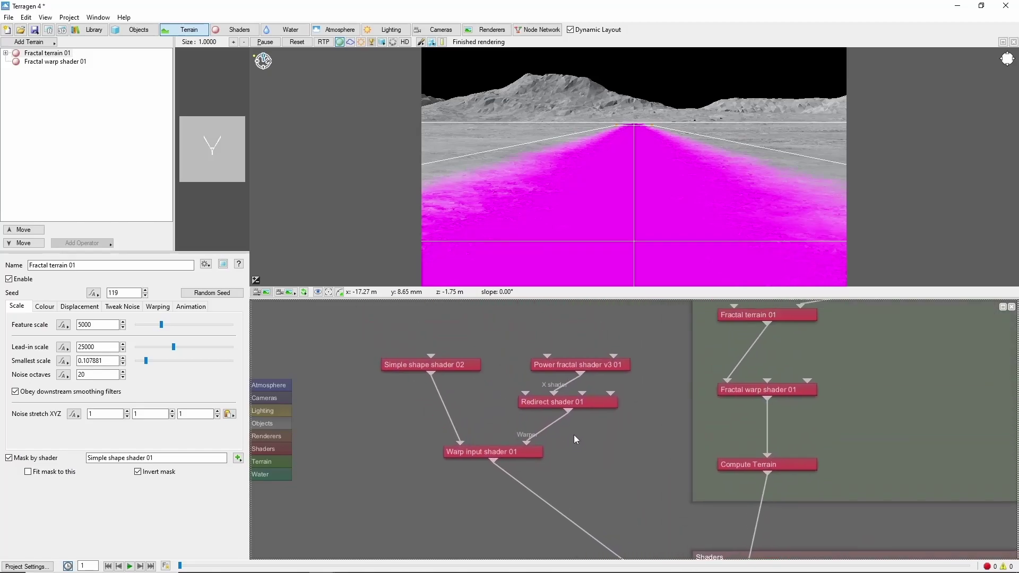
pyautogui.scroll(1, 462, 451)
pyautogui.doubleClick(462, 452)
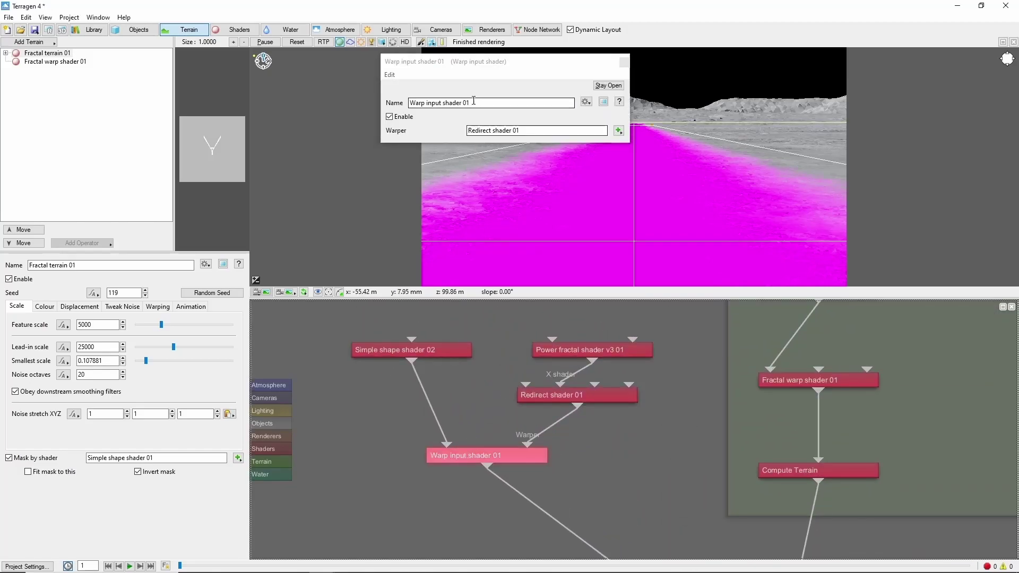
pyautogui.moveTo(473, 102); pyautogui.dragTo(213, 92)
pyautogui.write('River Banks Mask')
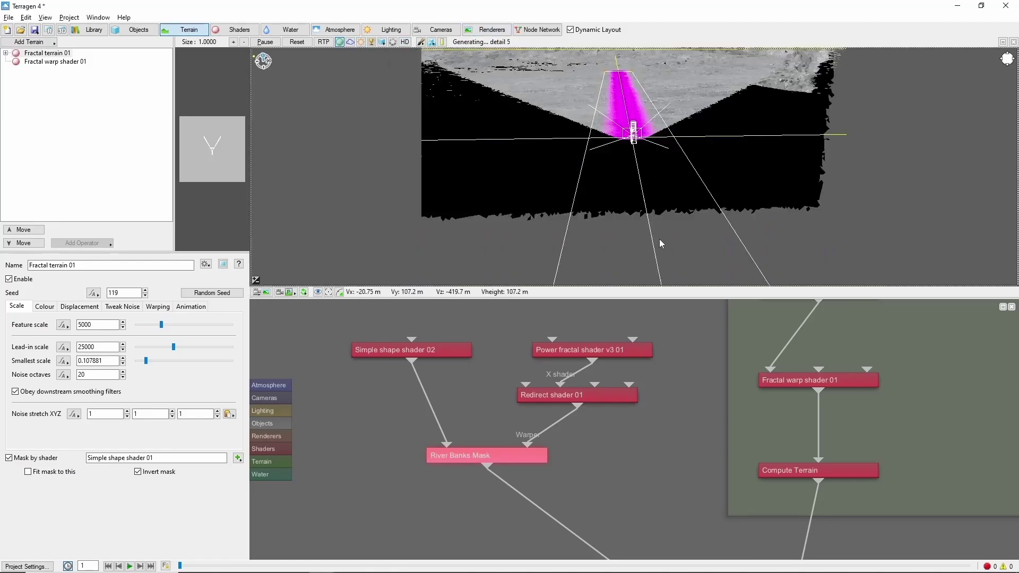
# Set the Power fractal shader v3 01 feature scale to 100, lead-in scale to 500 and smallest scale to 50
pyautogui.keyDown('alt'); pyautogui.moveTo(659, 239); pyautogui.dragTo(656, 374, button='right'); pyautogui.keyUp('alt')
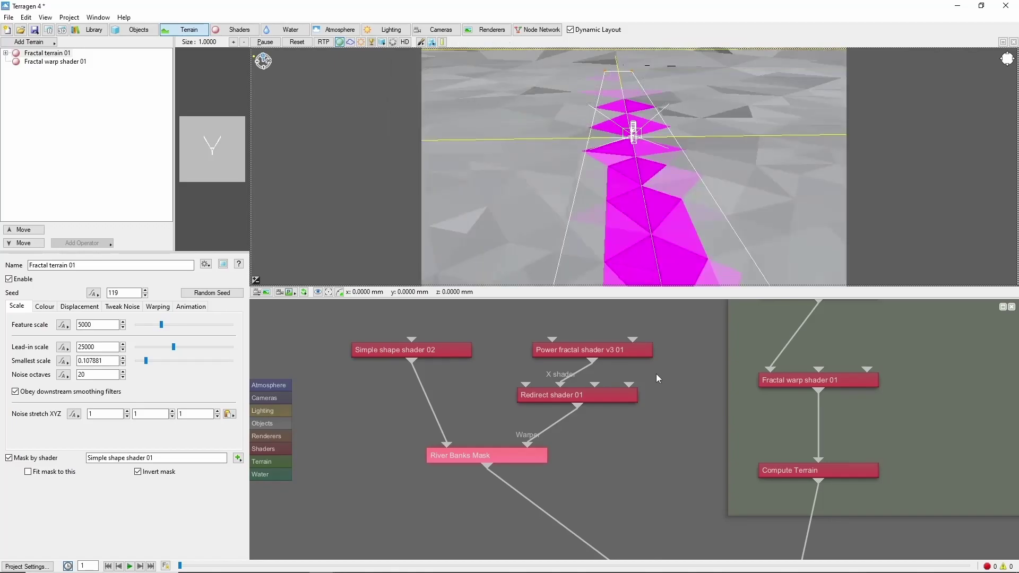
pyautogui.click(664, 377)
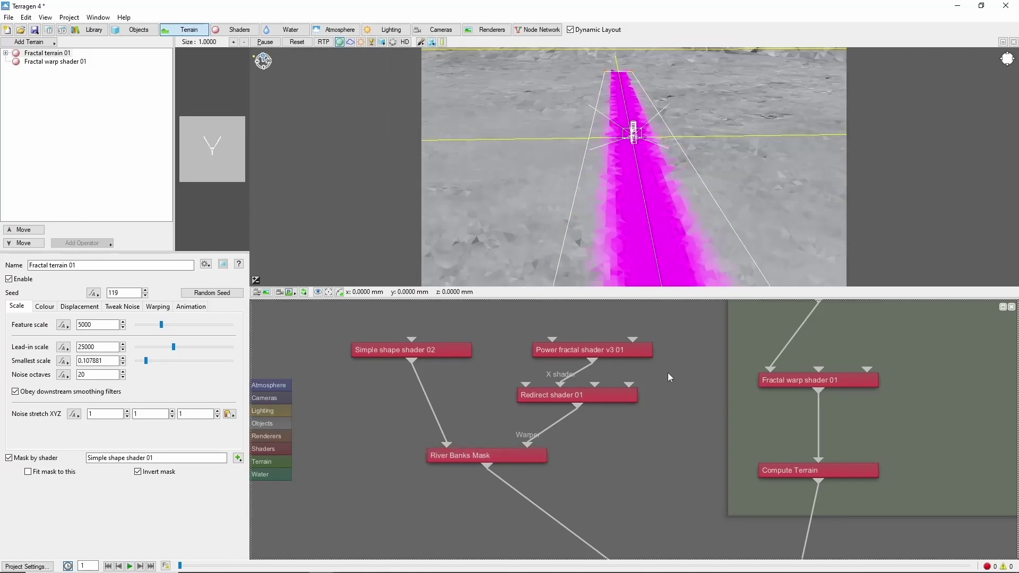
pyautogui.doubleClick(619, 349)
pyautogui.moveTo(450, 73); pyautogui.dragTo(381, 91)
pyautogui.click(275, 170)
pyautogui.click(218, 171)
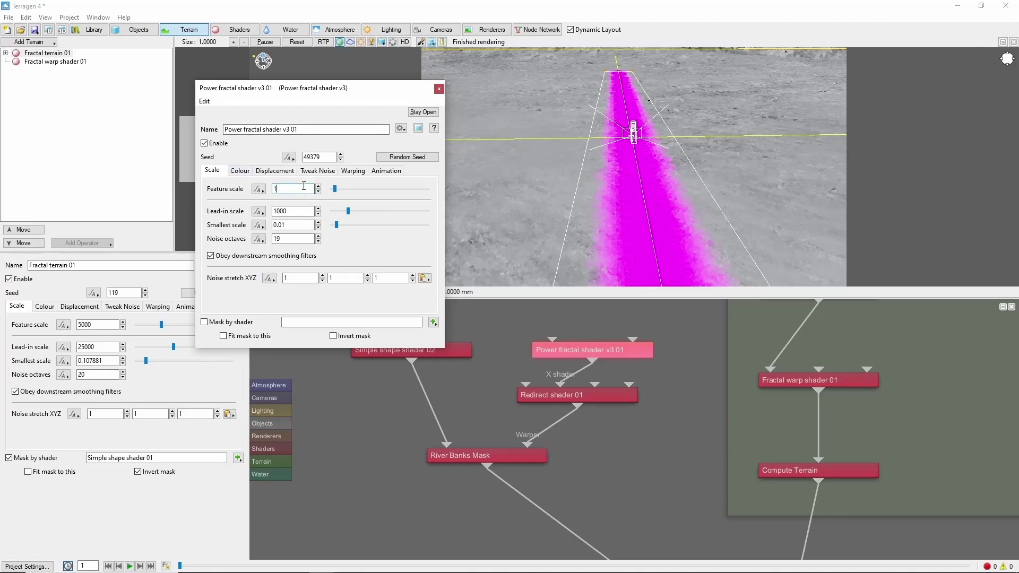
pyautogui.write('00')
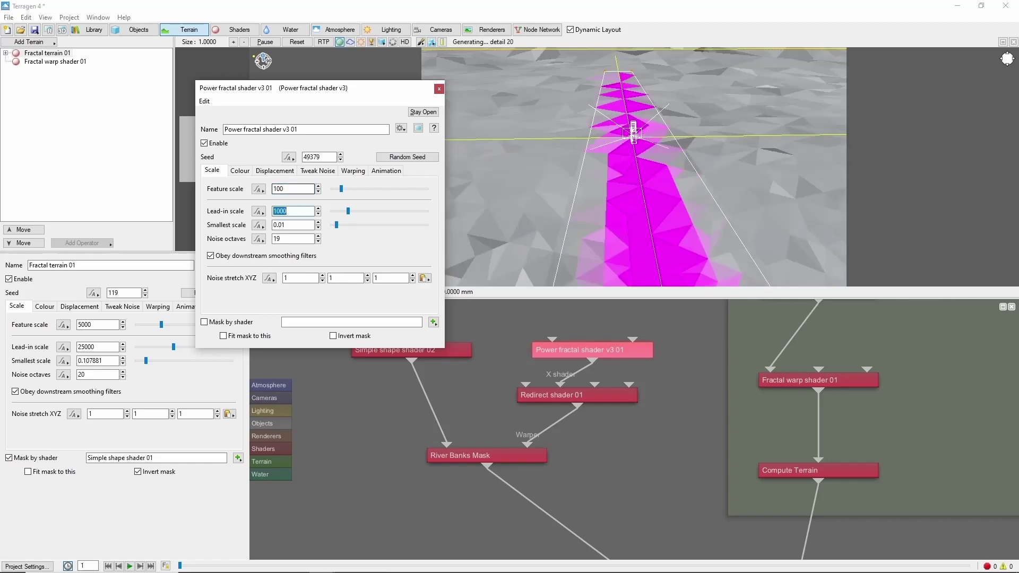
pyautogui.write('5')
pyautogui.press('Tab')
pyautogui.write('50')
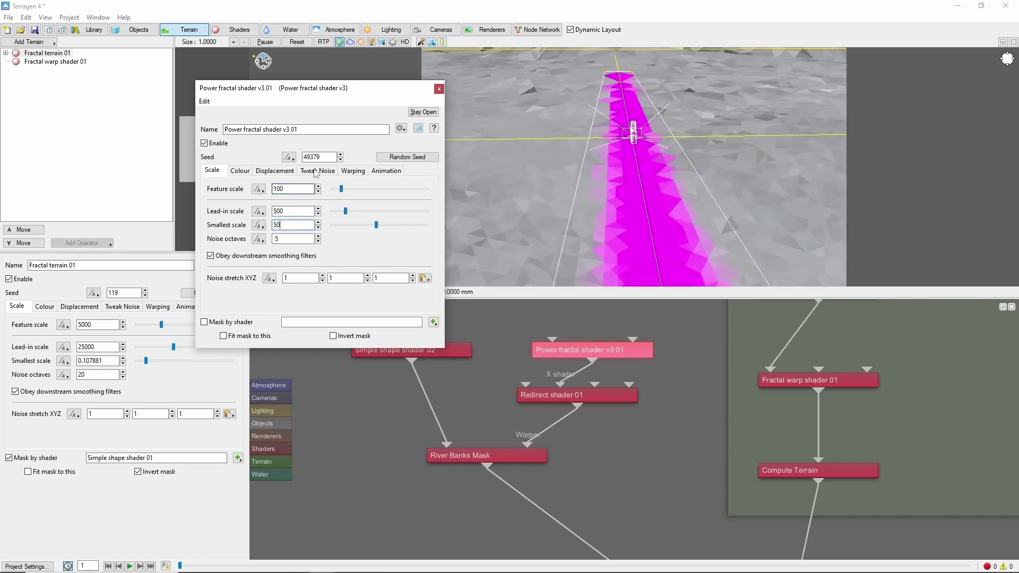
# Set the power fractal's displacement amplitude to 300, roughness to 0.5 and spike limit to 0.2
pyautogui.click(273, 171)
pyautogui.doubleClick(333, 203)
pyautogui.write('300')
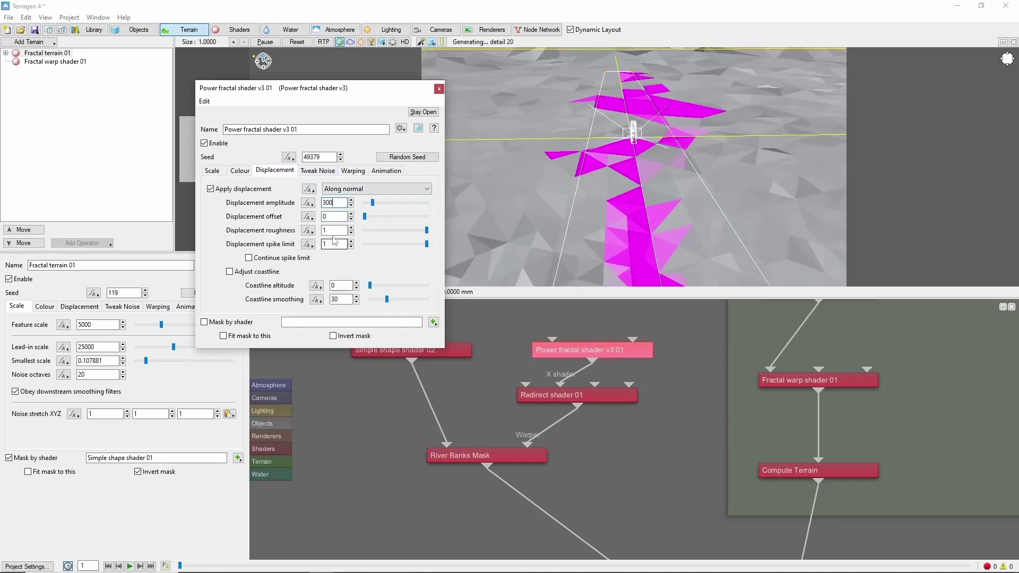
pyautogui.moveTo(340, 232); pyautogui.dragTo(254, 219)
pyautogui.write('0.5')
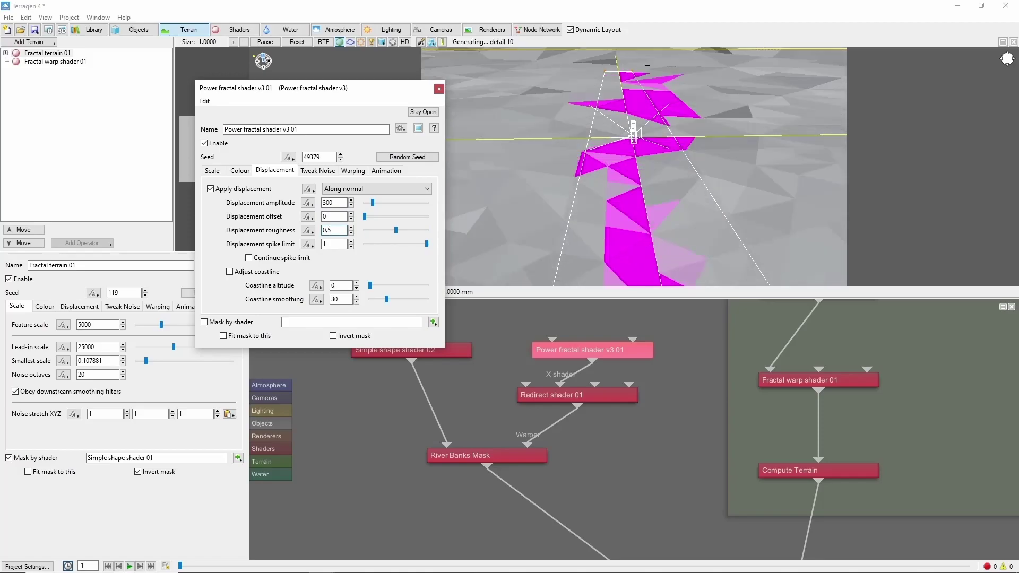
pyautogui.press('Tab')
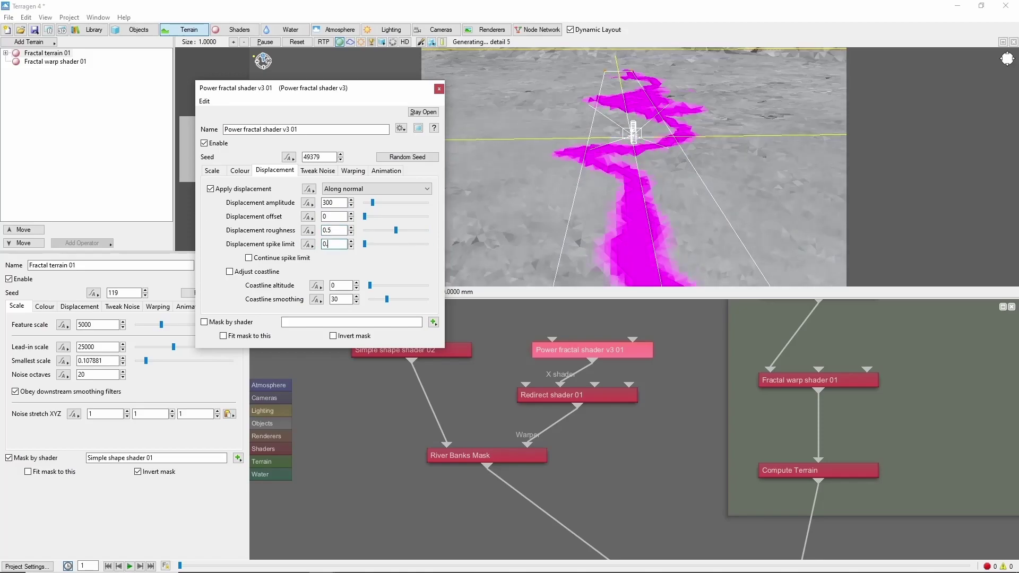
pyautogui.write('0.2')
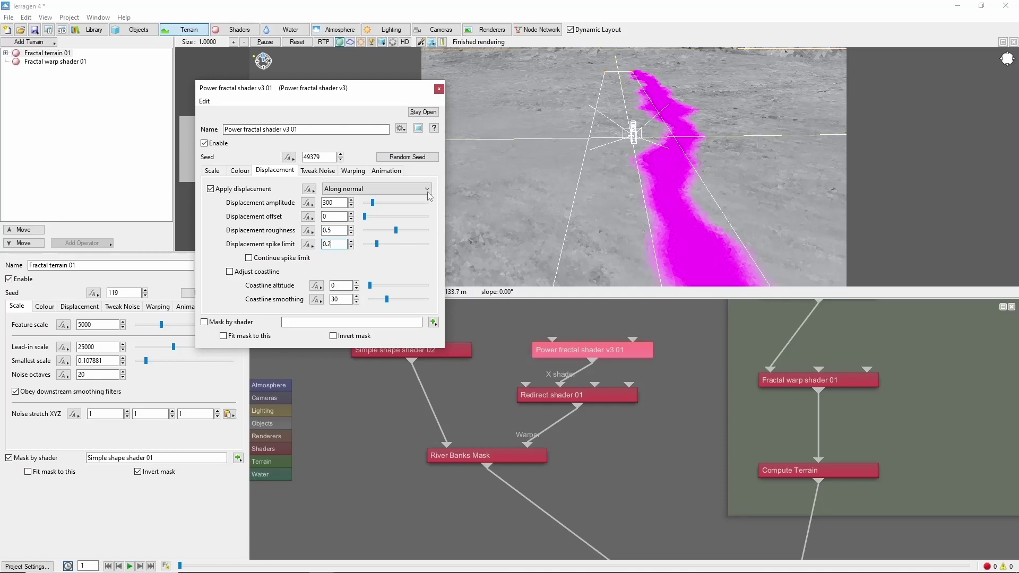
# Set the power fractal's displacement offset to 50 and generate a new random seed
pyautogui.doubleClick(334, 216)
pyautogui.write('50')
pyautogui.click(407, 156)
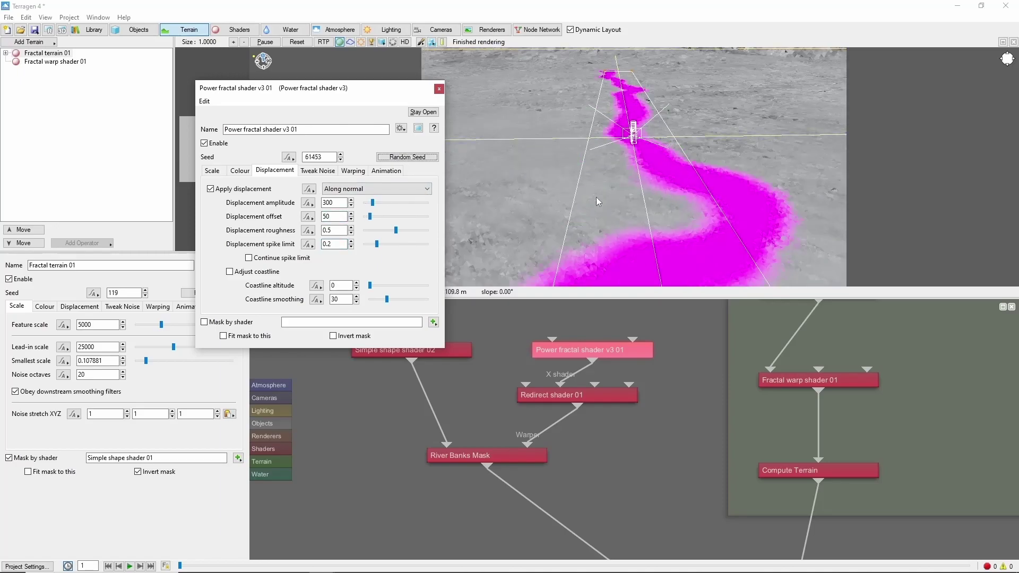
# Move the simple shape, power fractal, redirect and River Banks Mask nodes together up and away from the Terrain group
pyautogui.scroll(-4, 616, 413)
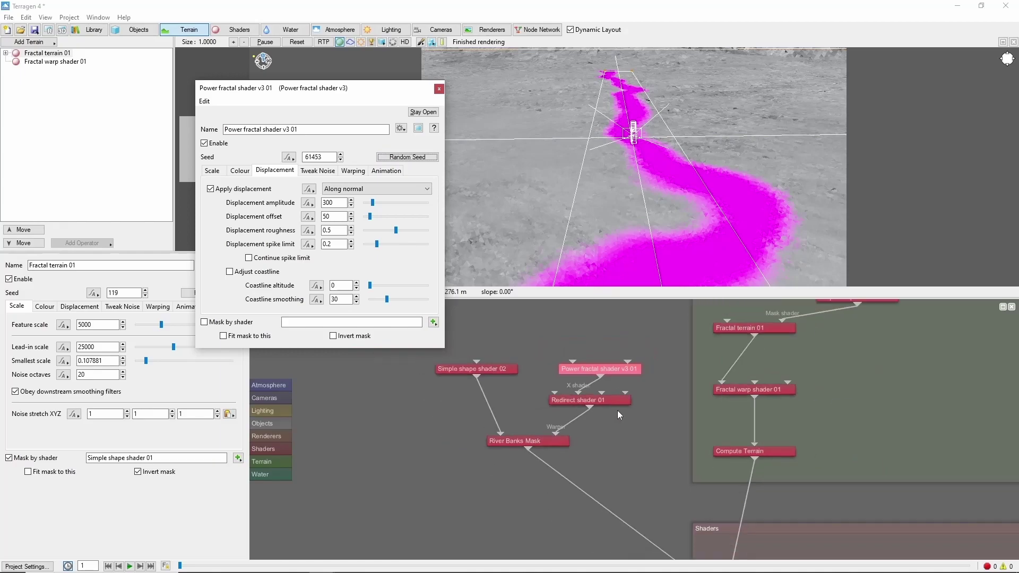
pyautogui.moveTo(626, 409); pyautogui.dragTo(667, 455)
pyautogui.moveTo(420, 365); pyautogui.dragTo(677, 513)
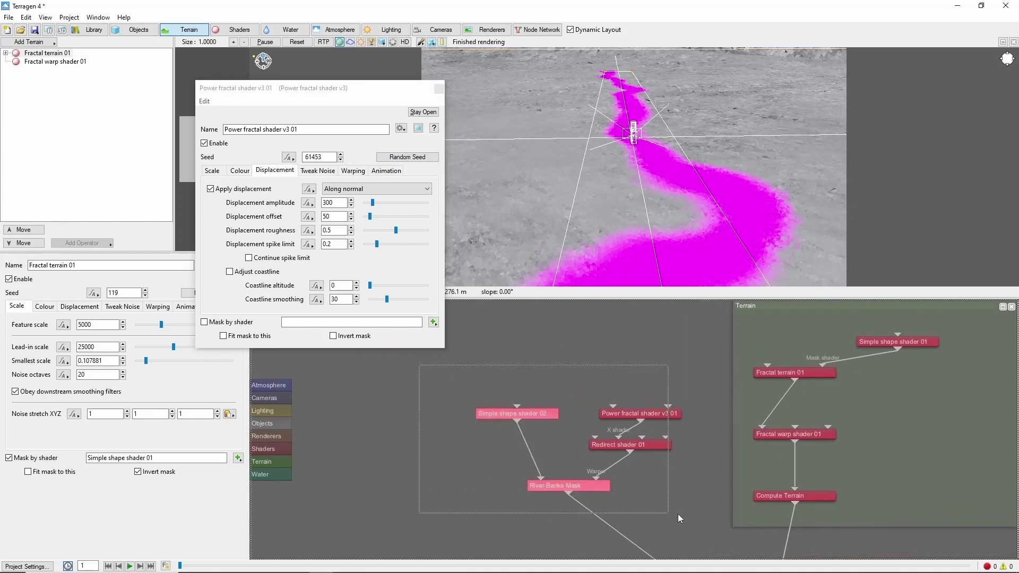
pyautogui.moveTo(648, 445); pyautogui.dragTo(608, 373)
pyautogui.click(640, 407)
# Insert a Displacement shader between Fractal warp shader 01 and Compute Terrain
pyautogui.rightClick(796, 445)
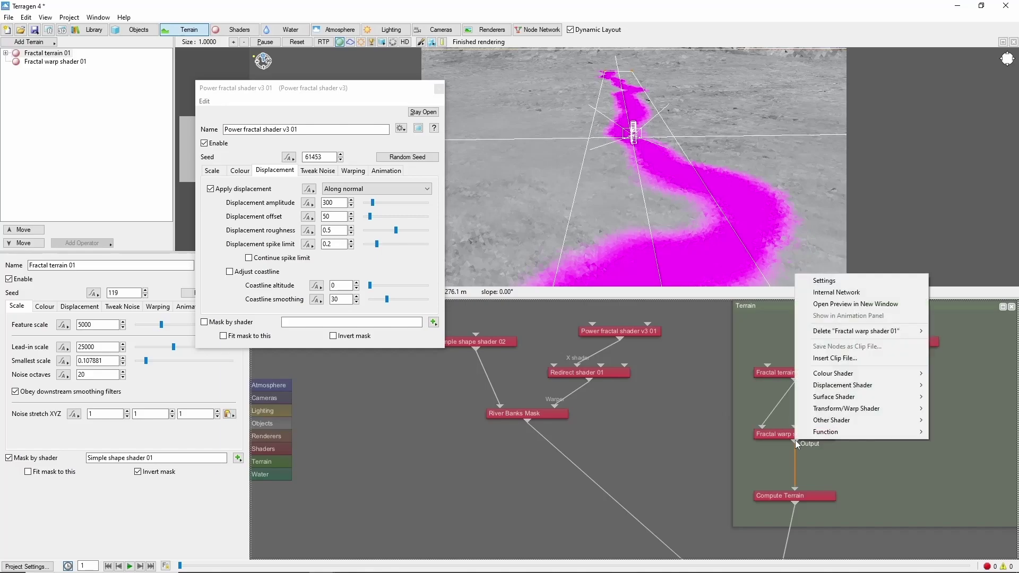
pyautogui.moveTo(843, 385)
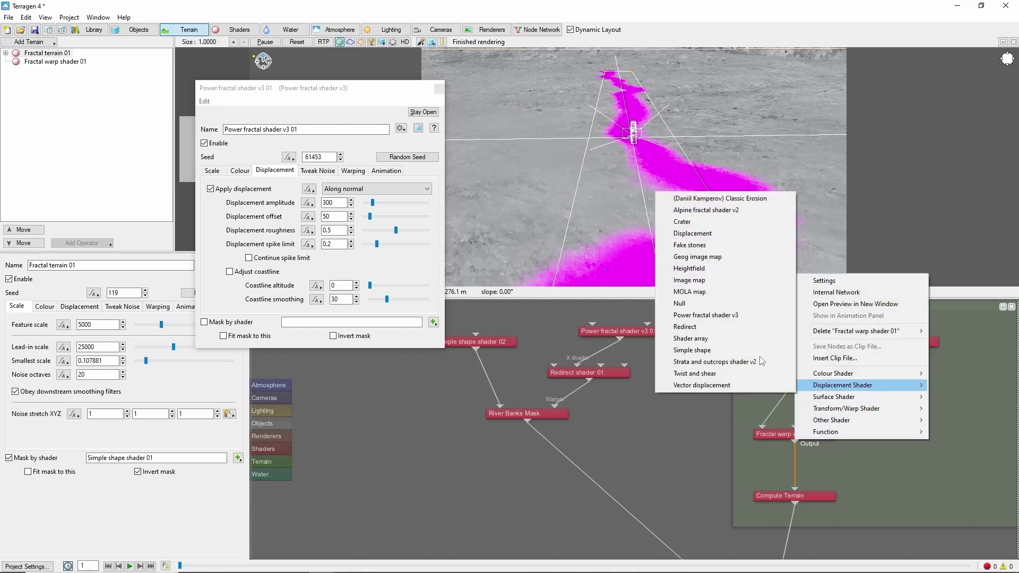
pyautogui.click(694, 234)
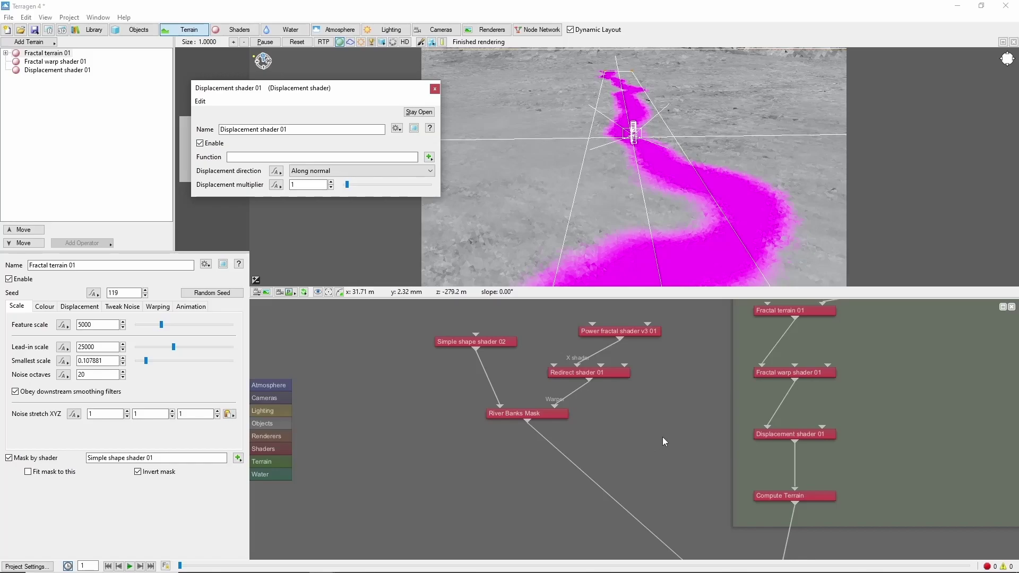
# Add a Colour adjust shader fed by River Banks Mask and name it River Bed Mask
pyautogui.click(627, 449)
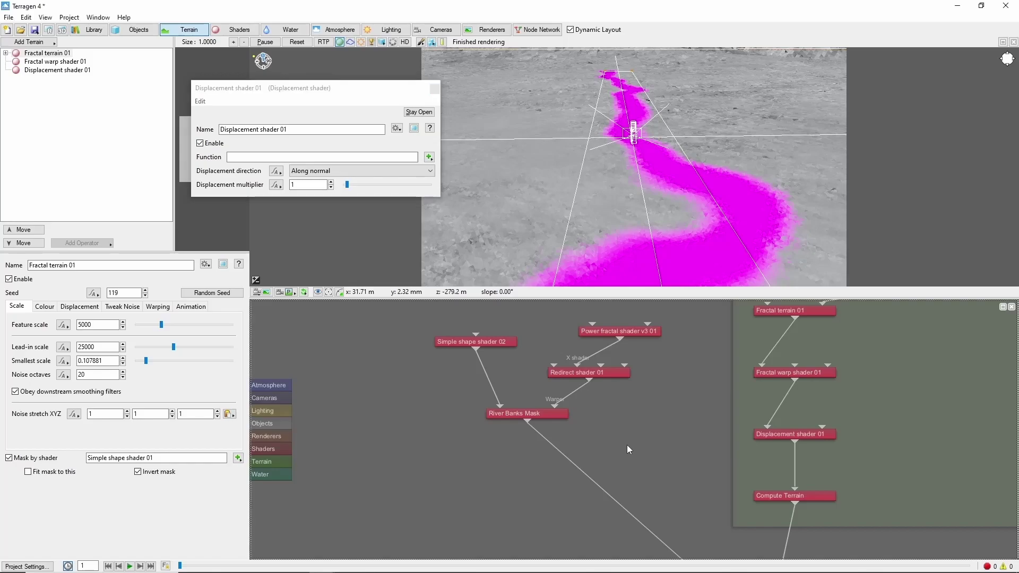
pyautogui.press('Tab')
pyautogui.write('adju')
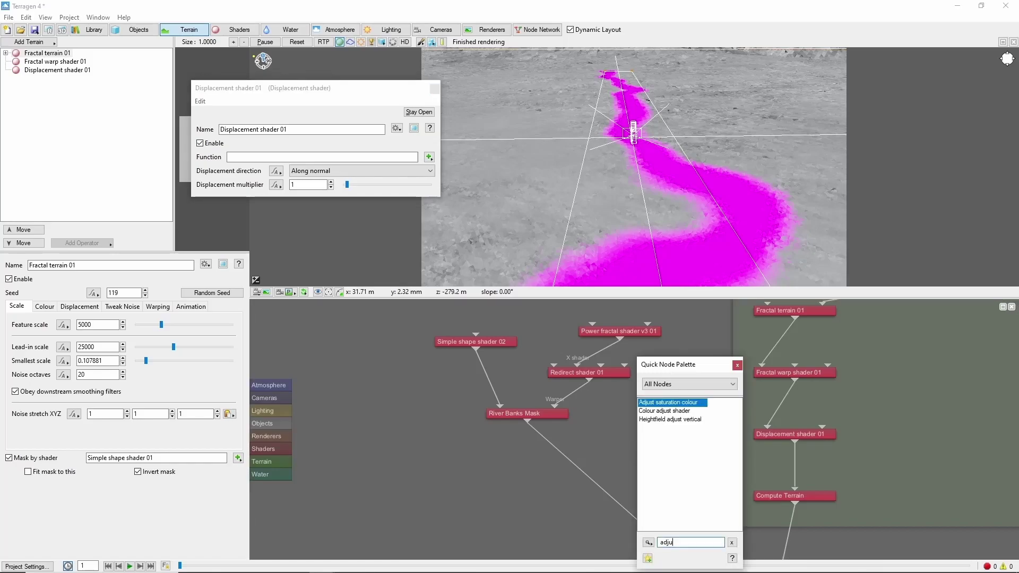
pyautogui.doubleClick(670, 415)
pyautogui.moveTo(529, 423); pyautogui.dragTo(631, 438)
pyautogui.click(632, 440)
pyautogui.tripleClick(314, 129)
pyautogui.write('River B')
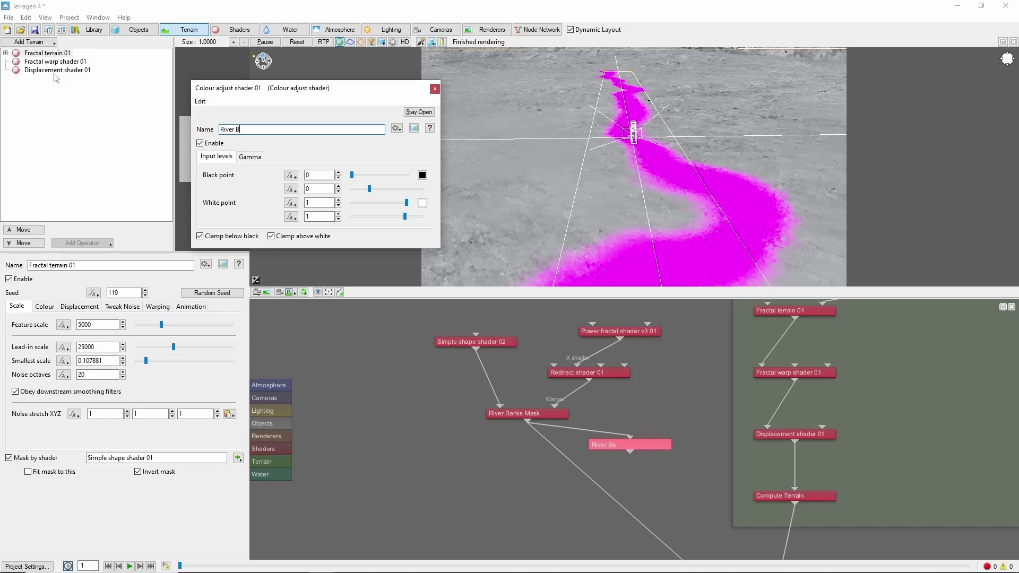
# Insert a Surface layer after River Banks Test in the Shaders group and name it River Bed Test
pyautogui.scroll(-1, 651, 476)
pyautogui.moveTo(670, 496); pyautogui.dragTo(546, 306, button='middle')
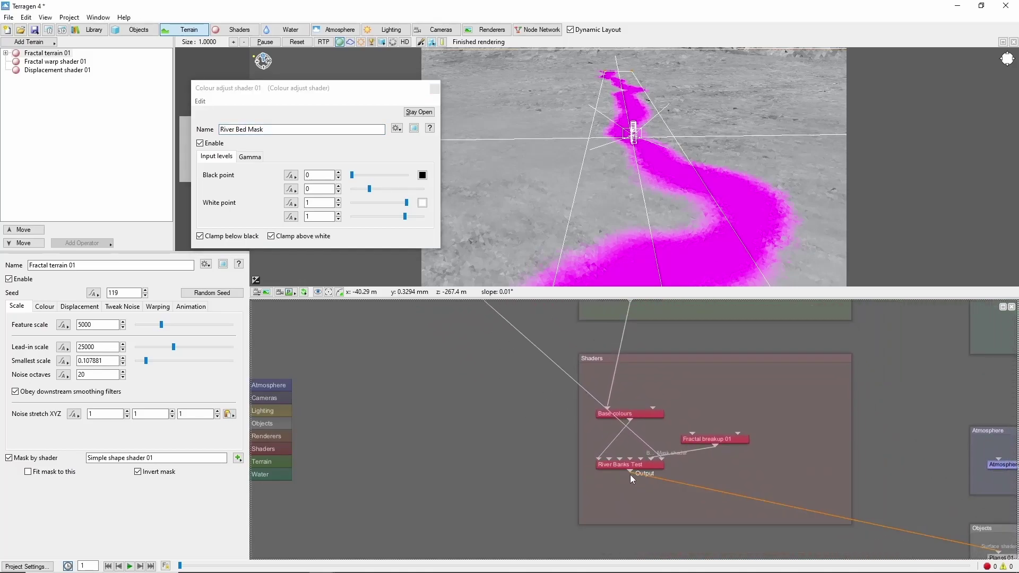
pyautogui.rightClick(630, 474)
pyautogui.moveTo(689, 432)
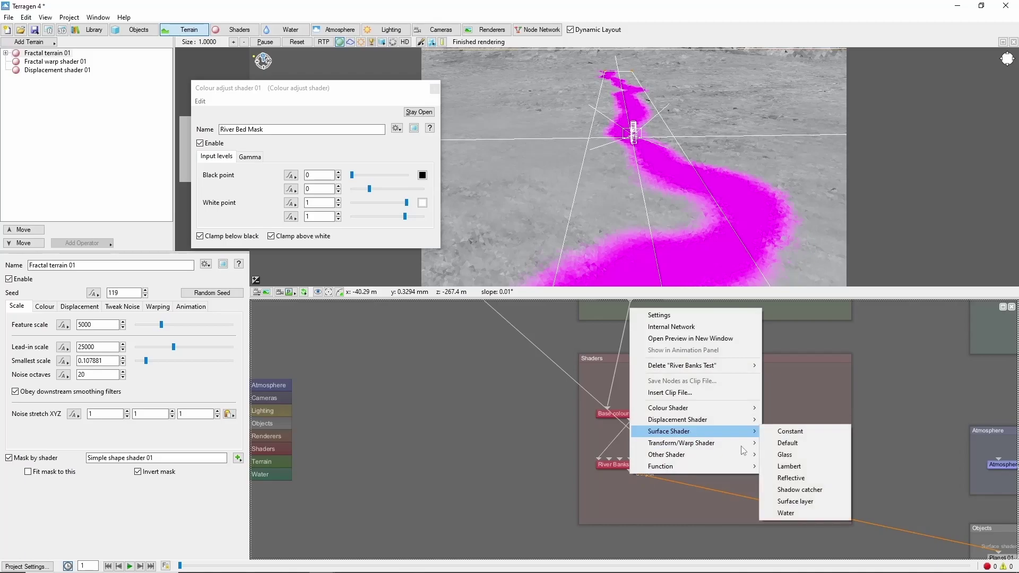
pyautogui.click(795, 501)
pyautogui.write('R')
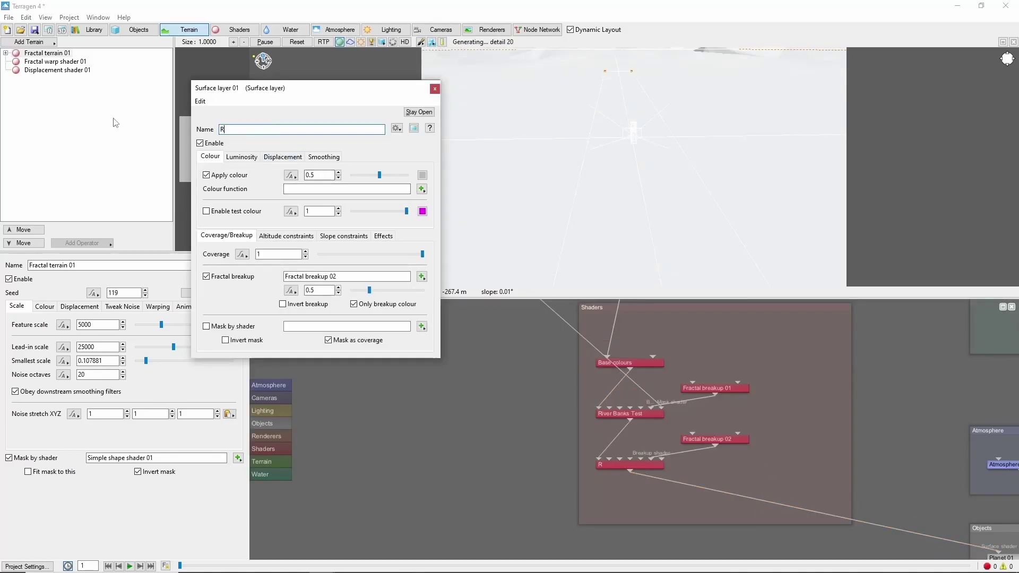
pyautogui.write('iver Bed Test')
# Enable a blue test colour on River Bed Test and connect River Bed Mask to its mask shader input
pyautogui.click(207, 210)
pyautogui.click(423, 211)
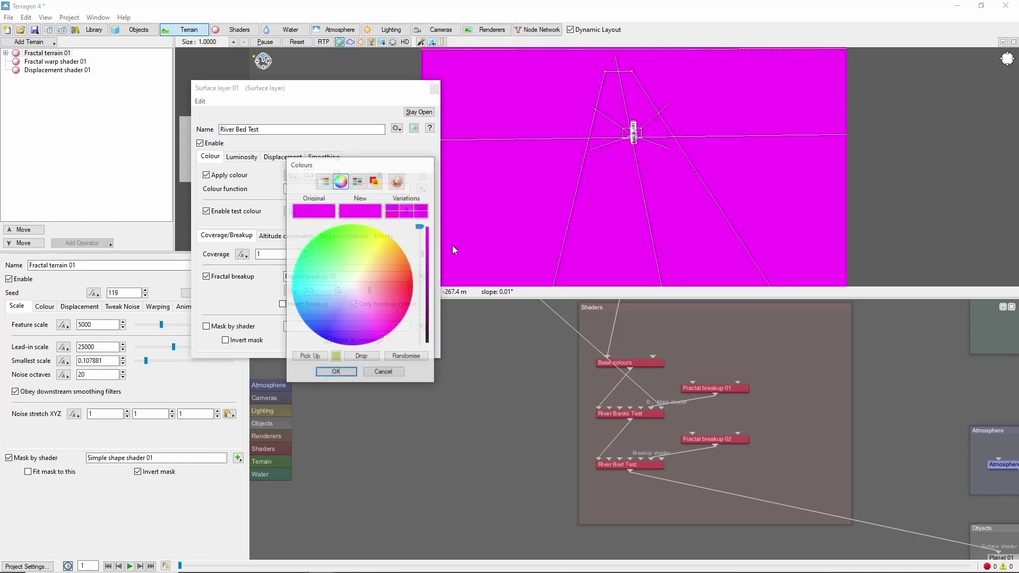
pyautogui.moveTo(332, 301); pyautogui.dragTo(299, 364)
pyautogui.click(337, 372)
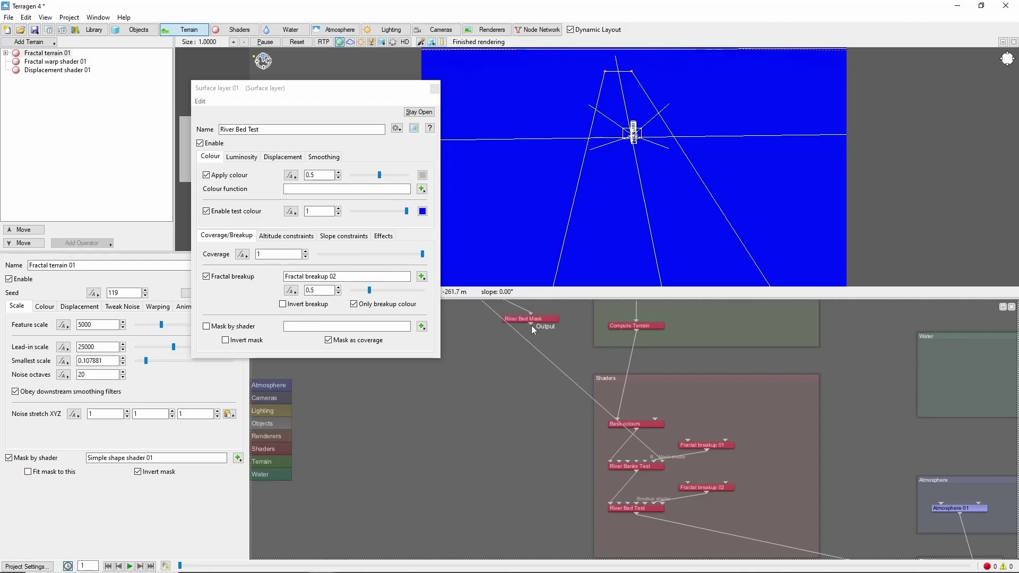
pyautogui.moveTo(531, 326); pyautogui.dragTo(662, 503)
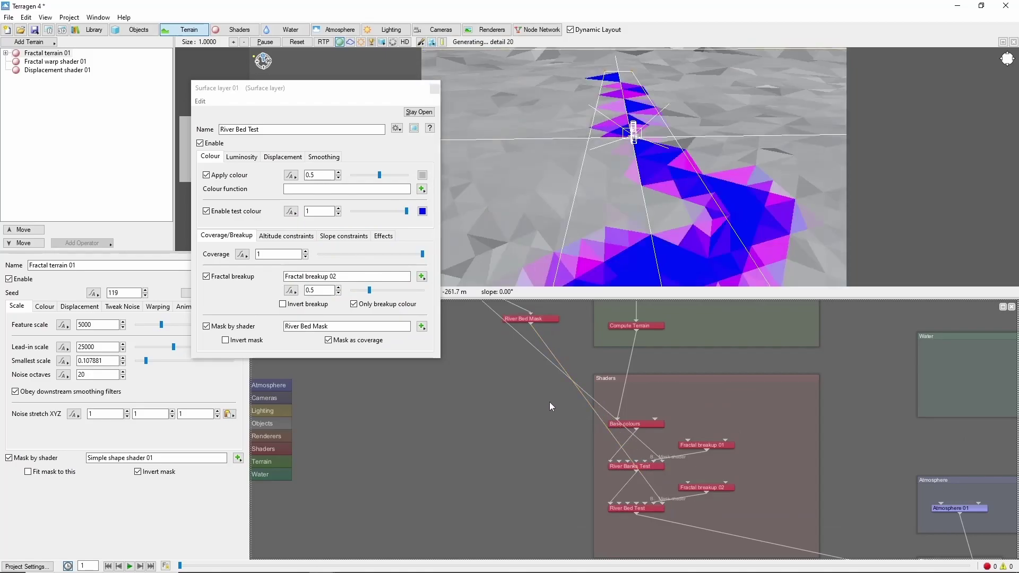
# Move the River Bed Mask node up closer to River Banks Mask
pyautogui.moveTo(549, 402); pyautogui.dragTo(578, 509, button='middle')
pyautogui.scroll(4, 574, 436)
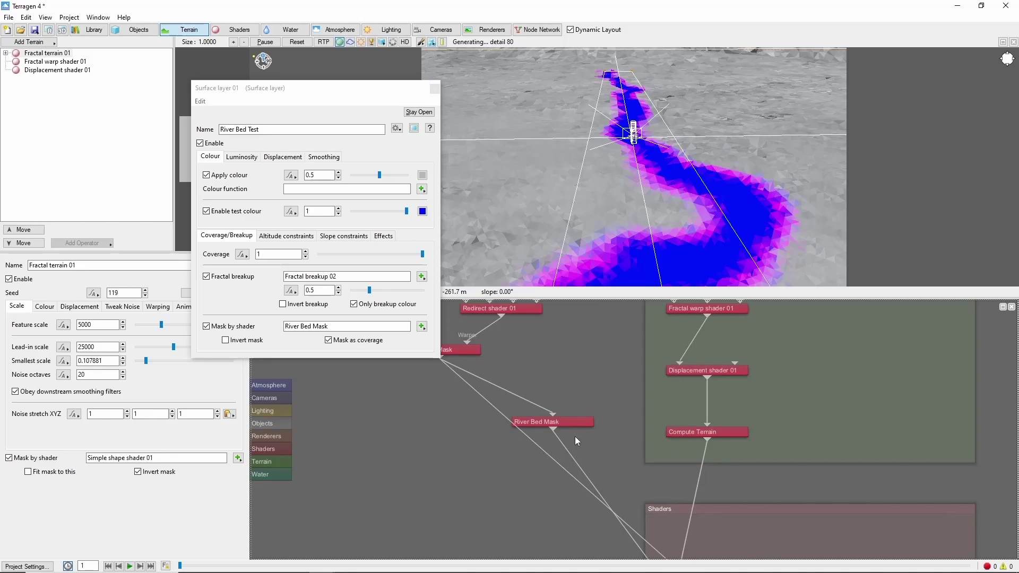
pyautogui.moveTo(595, 405); pyautogui.dragTo(628, 430, button='middle')
pyautogui.moveTo(607, 449); pyautogui.dragTo(607, 408)
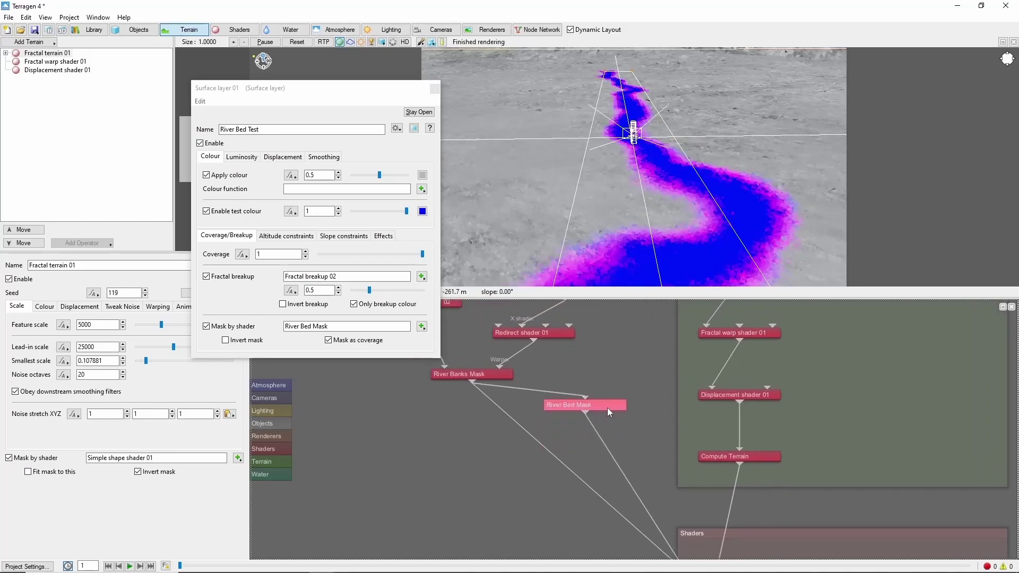
# Set the River Bed Mask black point to 0.17 and its gamma to 0.52
pyautogui.doubleClick(607, 408)
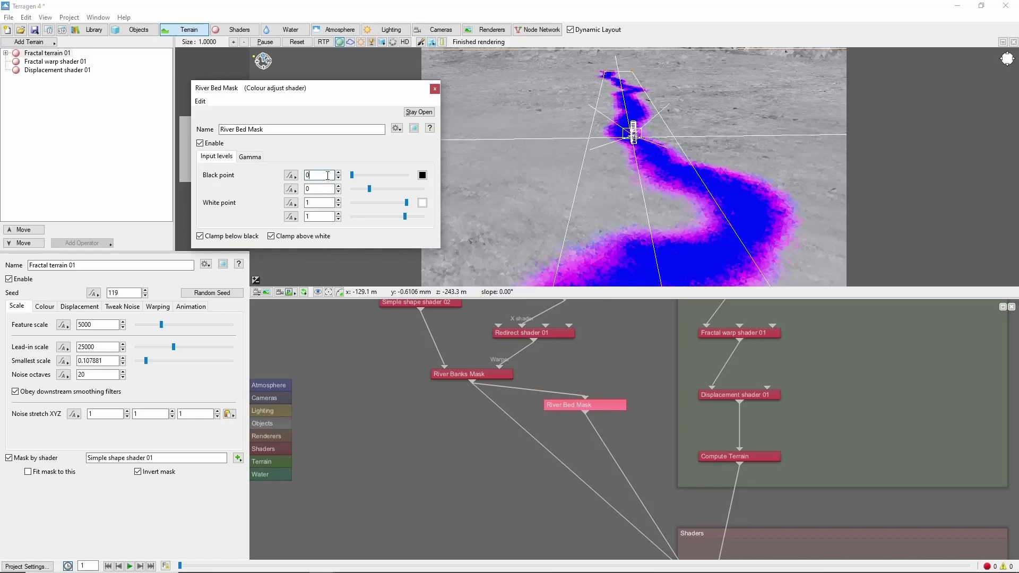
pyautogui.write('.17')
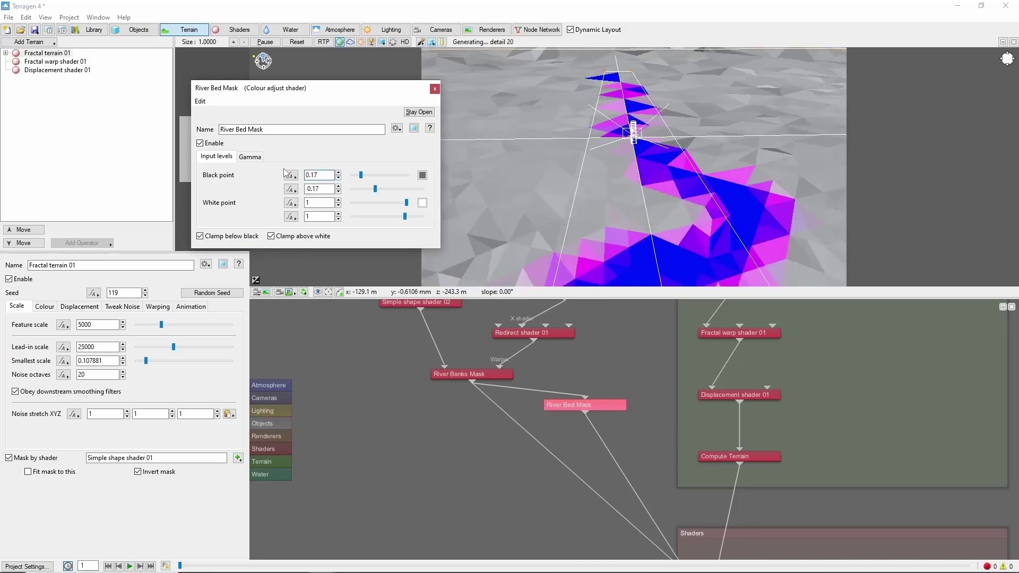
pyautogui.click(250, 157)
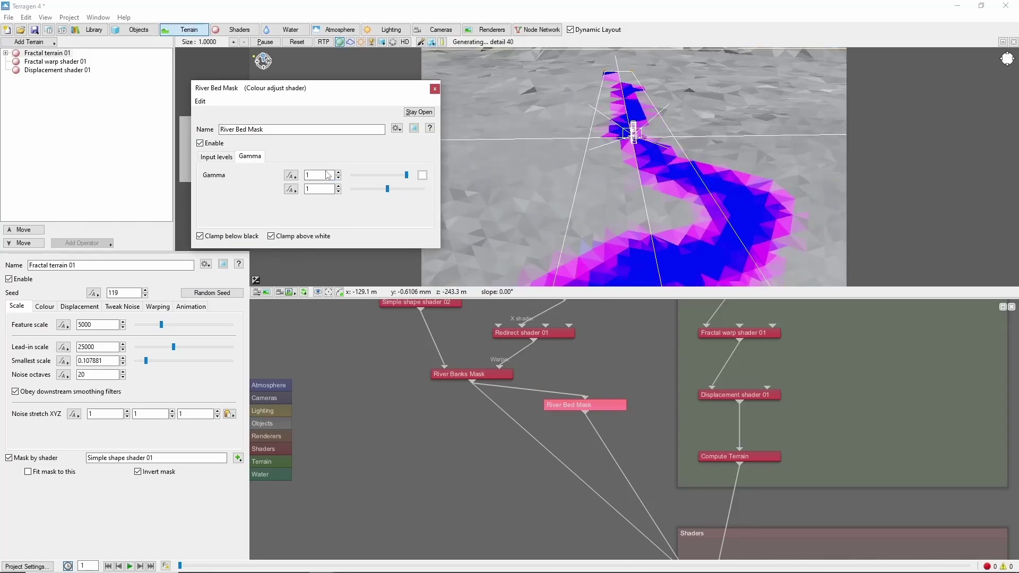
pyautogui.write('52')
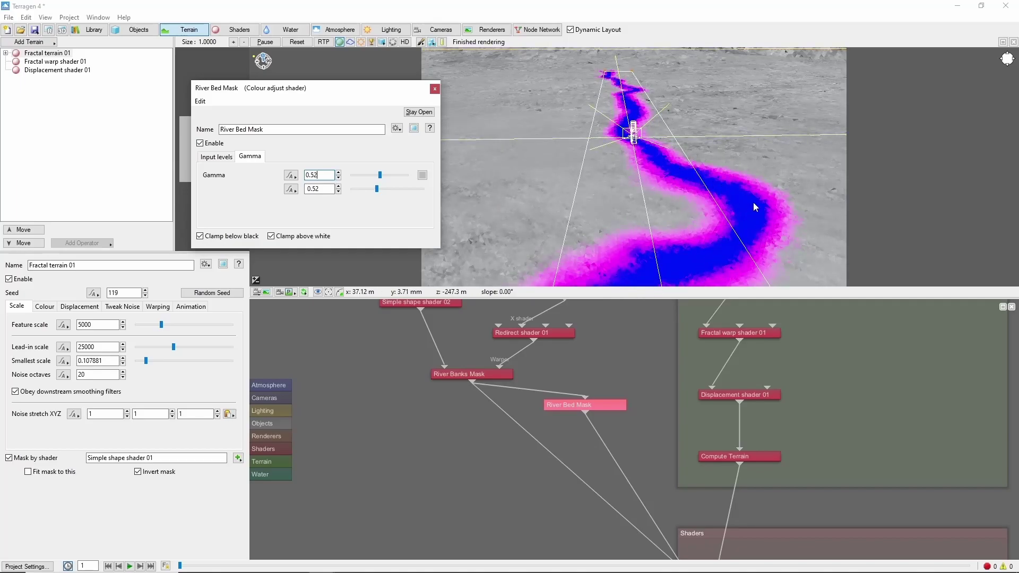
# Connect River Bed Mask to the Function input of Displacement shader 01 and set the displacement multiplier to -3
pyautogui.moveTo(618, 412); pyautogui.dragTo(679, 391)
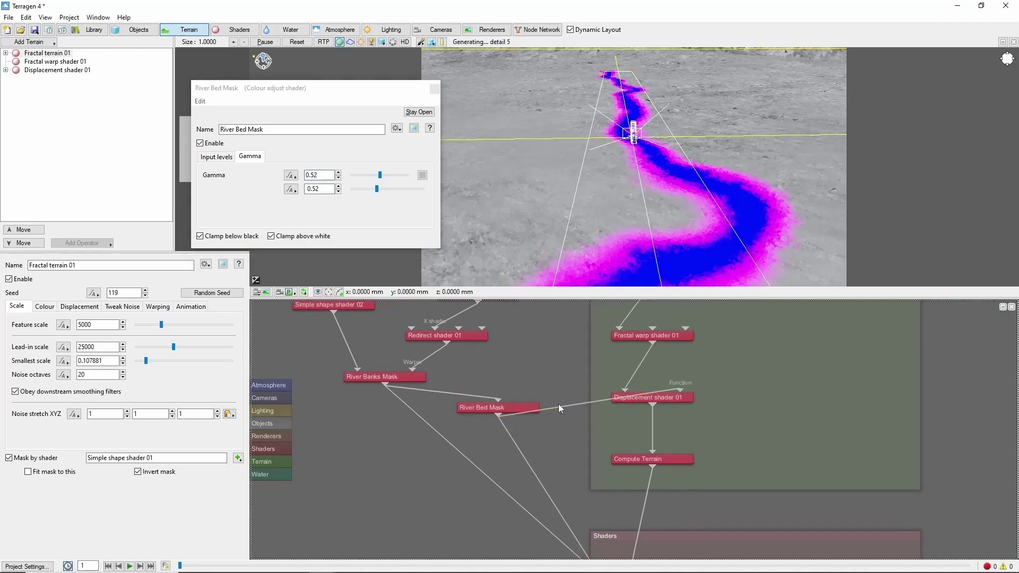
pyautogui.moveTo(528, 407); pyautogui.dragTo(538, 375)
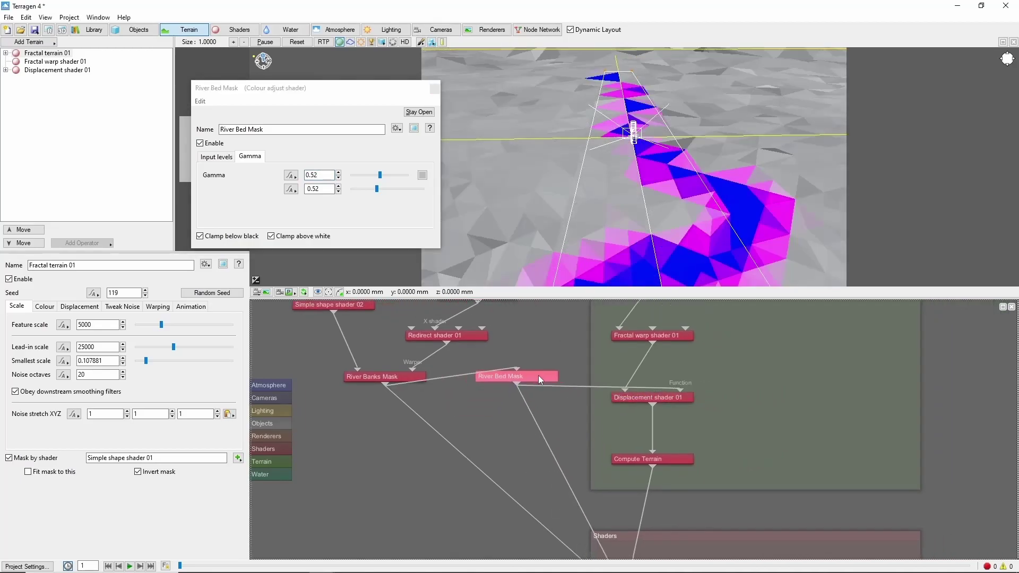
pyautogui.click(641, 399)
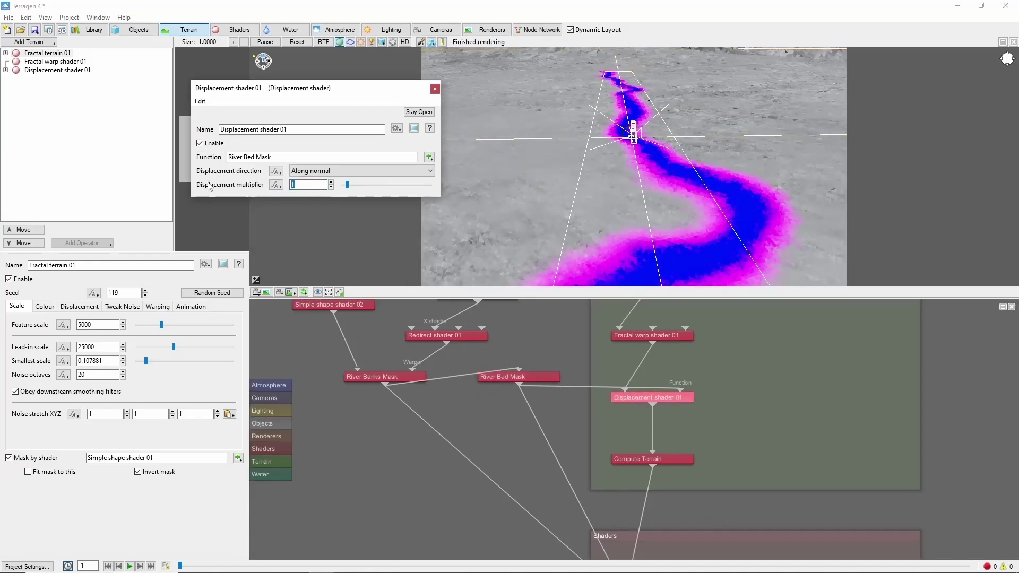
pyautogui.write('-3')
pyautogui.press('Return')
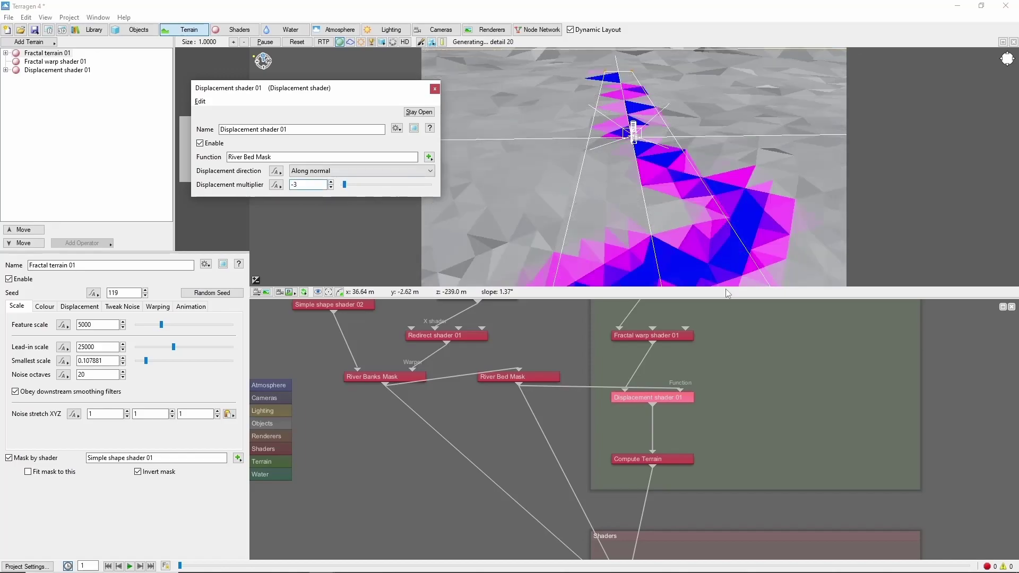
pyautogui.keyDown('alt'); pyautogui.moveTo(690, 256); pyautogui.dragTo(663, 204); pyautogui.keyUp('alt')
pyautogui.moveTo(664, 204); pyautogui.dragTo(536, 154, button='right')
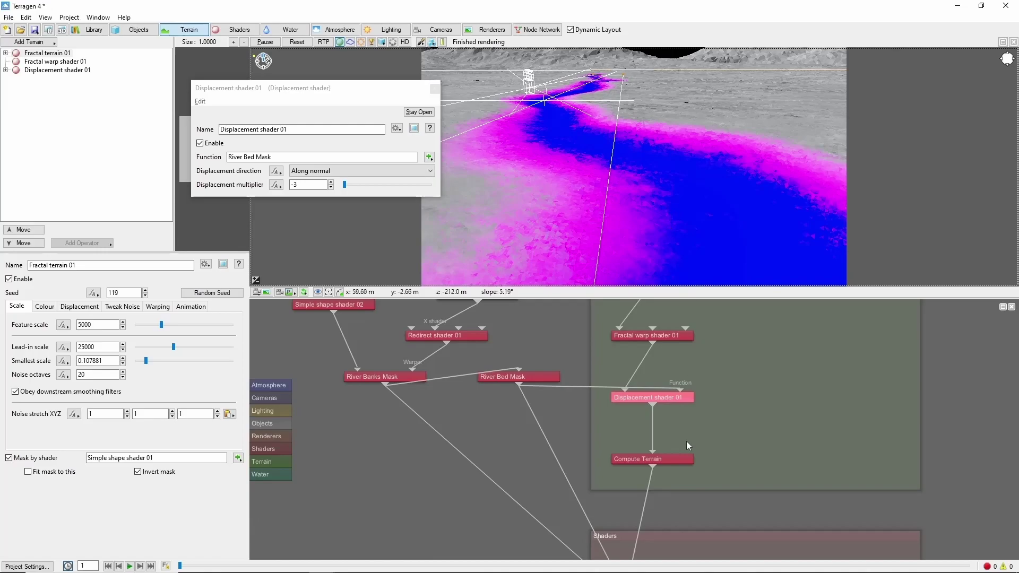
# Disable the River Banks Test and River Bed Test surface layers in the Shaders group
pyautogui.moveTo(661, 479); pyautogui.dragTo(599, 306, button='middle')
pyautogui.moveTo(623, 442); pyautogui.dragTo(614, 336, button='middle')
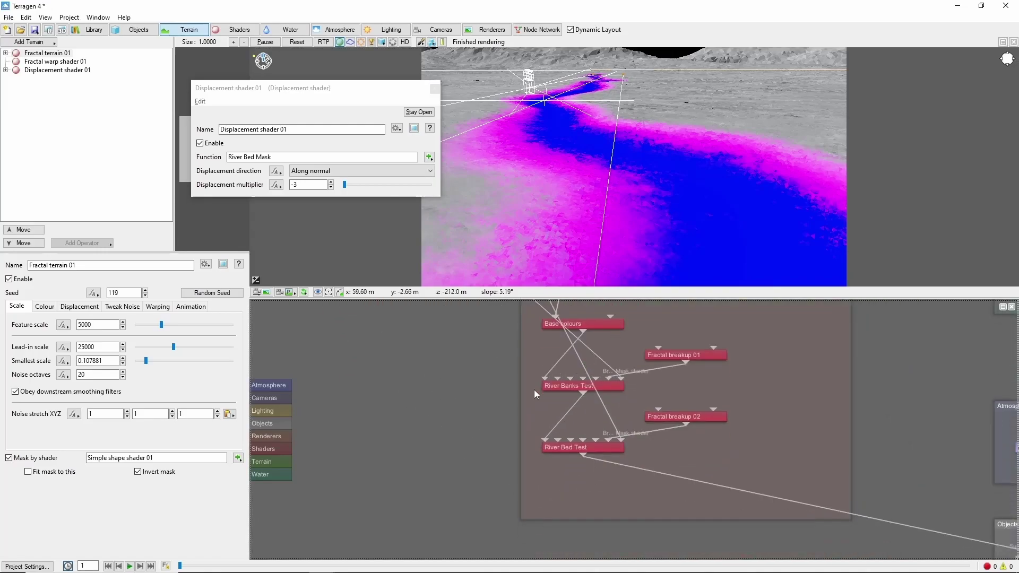
pyautogui.moveTo(552, 387); pyautogui.dragTo(630, 465)
pyautogui.press('d')
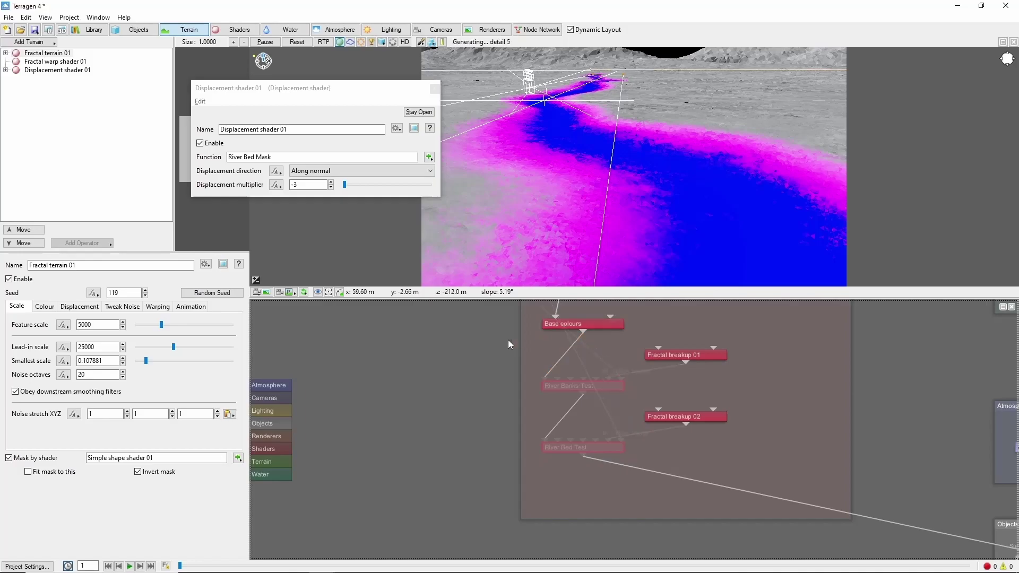
# Add a lake water object and set its water level to -2
pyautogui.click(286, 30)
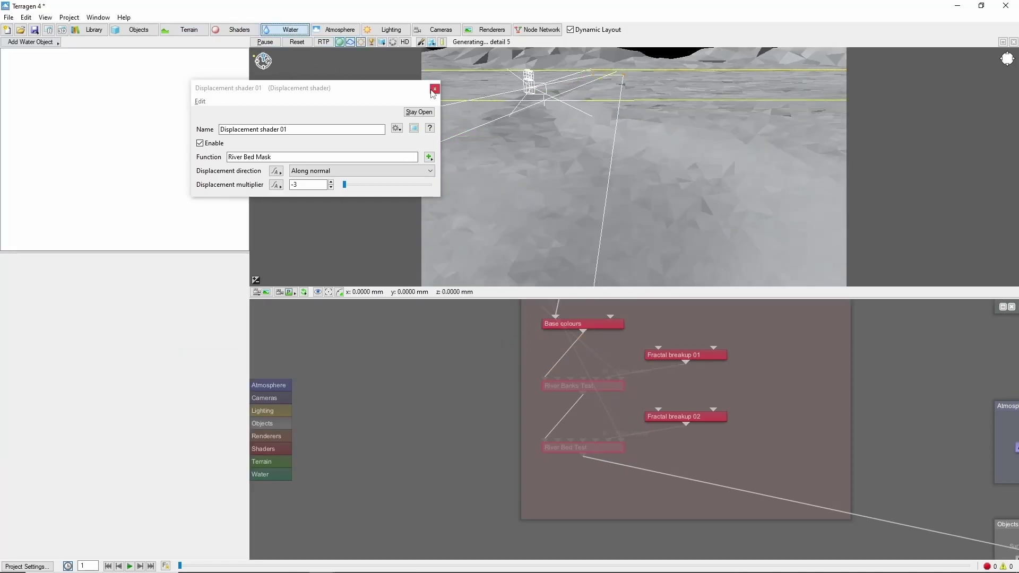
pyautogui.click(50, 42)
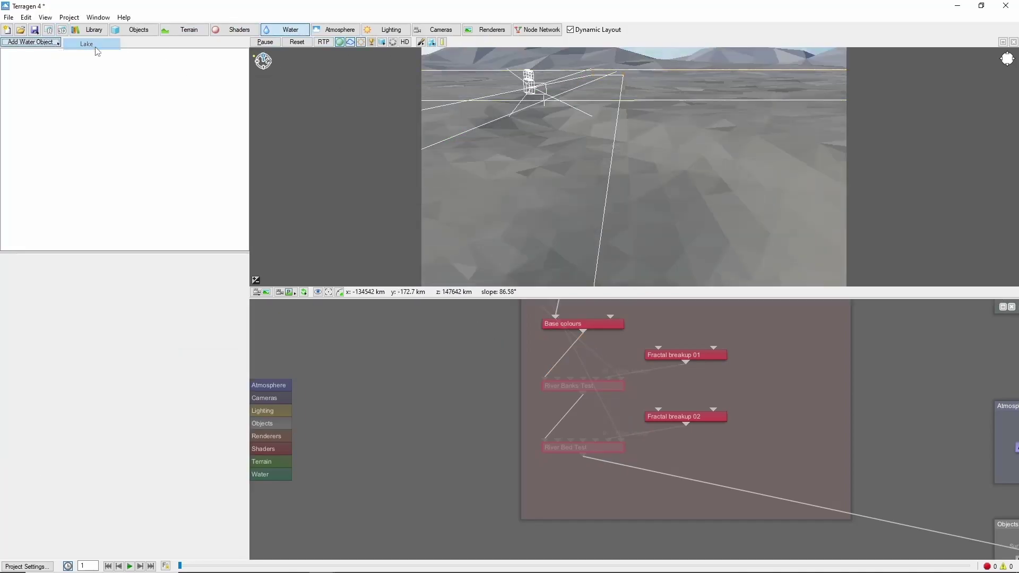
pyautogui.click(92, 45)
pyautogui.moveTo(87, 367); pyautogui.dragTo(2, 378)
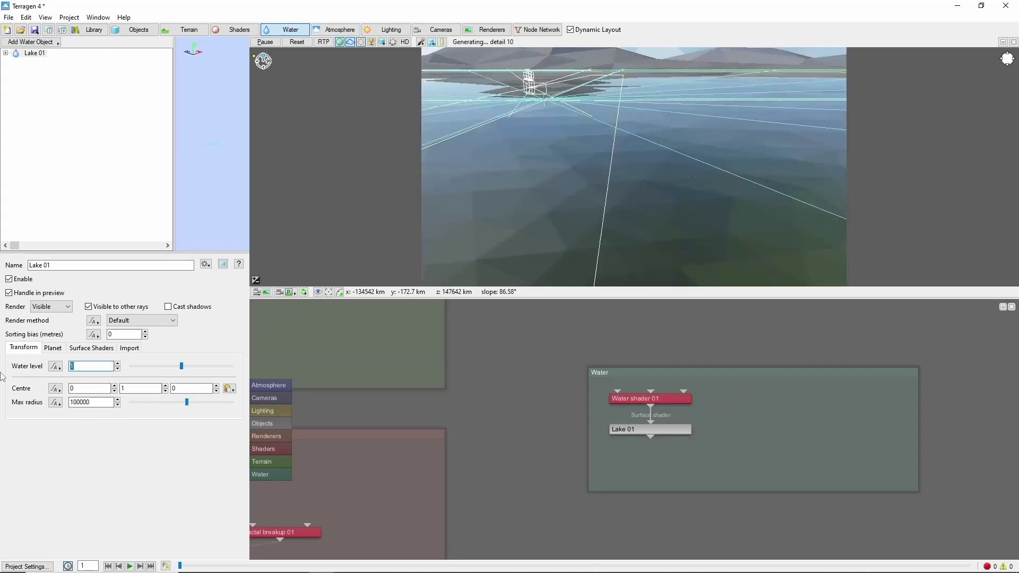
pyautogui.write('-')
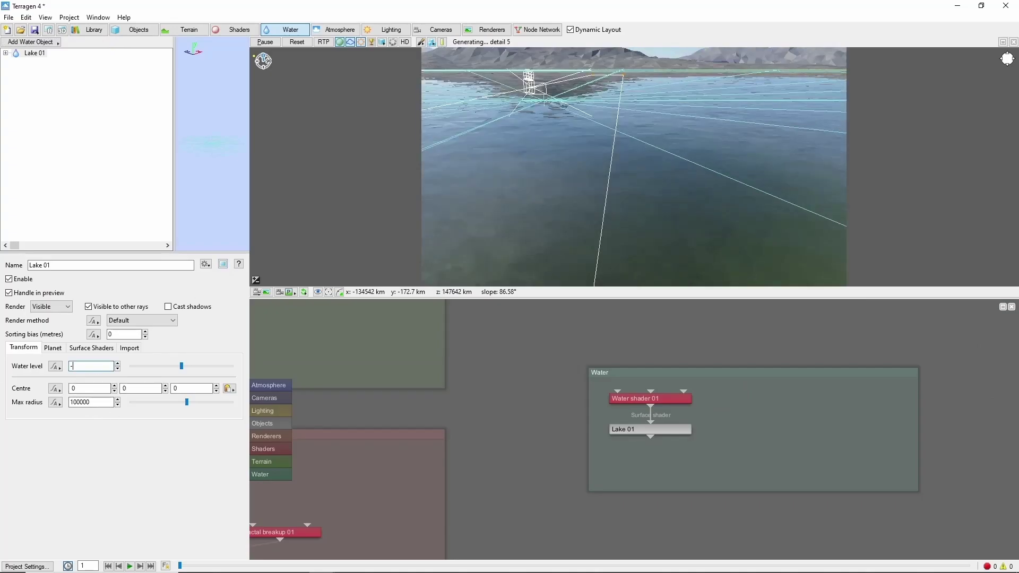
pyautogui.write('2')
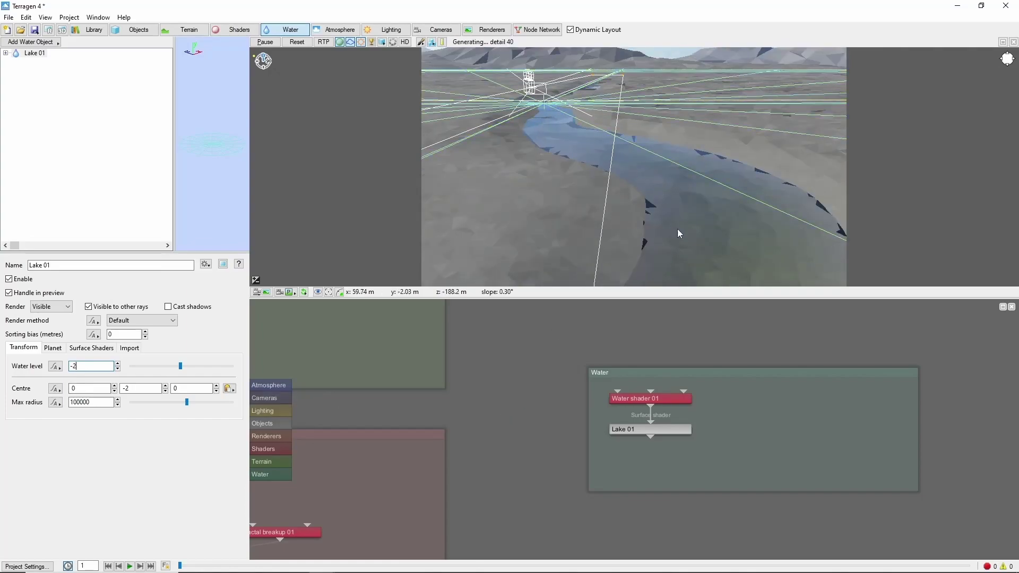
# Insert a surface layer directly after Base colours in the Shaders group
pyautogui.click(261, 462)
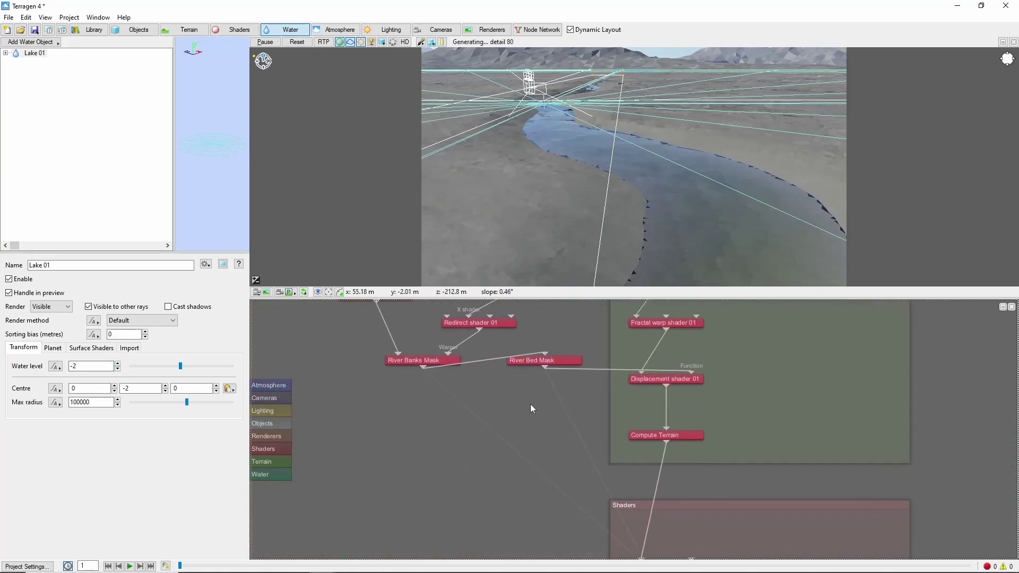
pyautogui.click(534, 360)
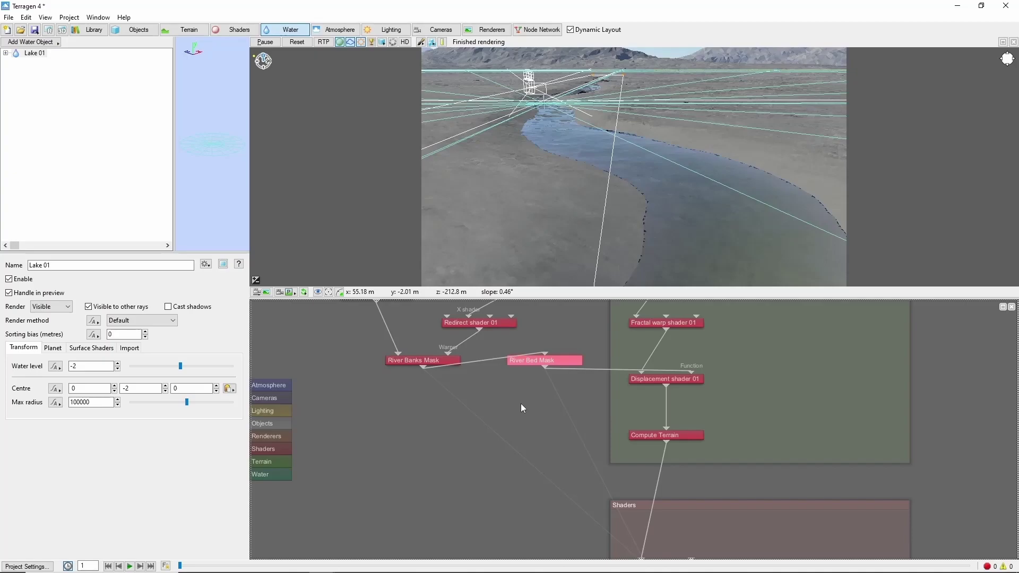
pyautogui.scroll(-1, 521, 402)
pyautogui.moveTo(573, 530); pyautogui.dragTo(507, 374)
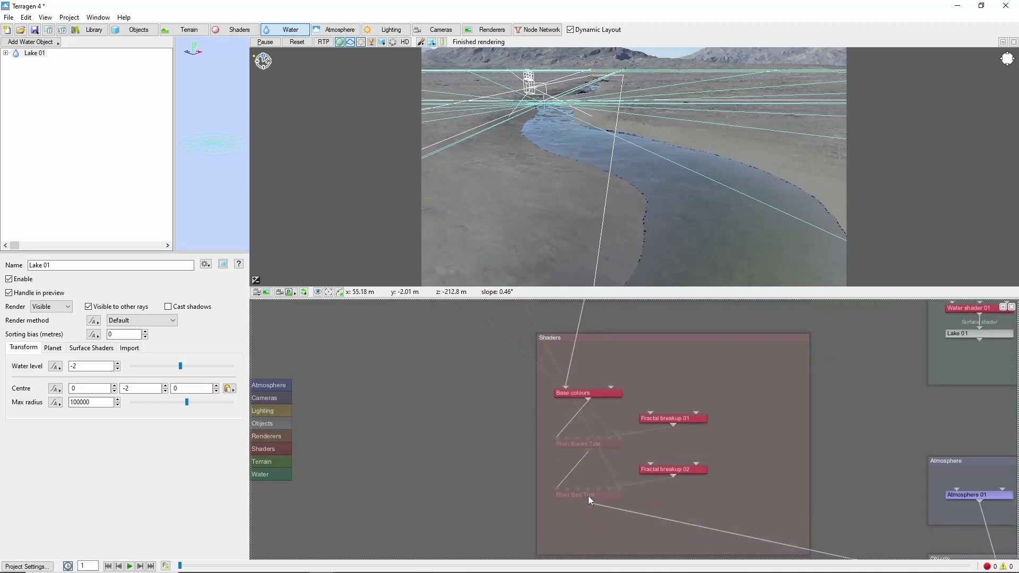
pyautogui.rightClick(588, 396)
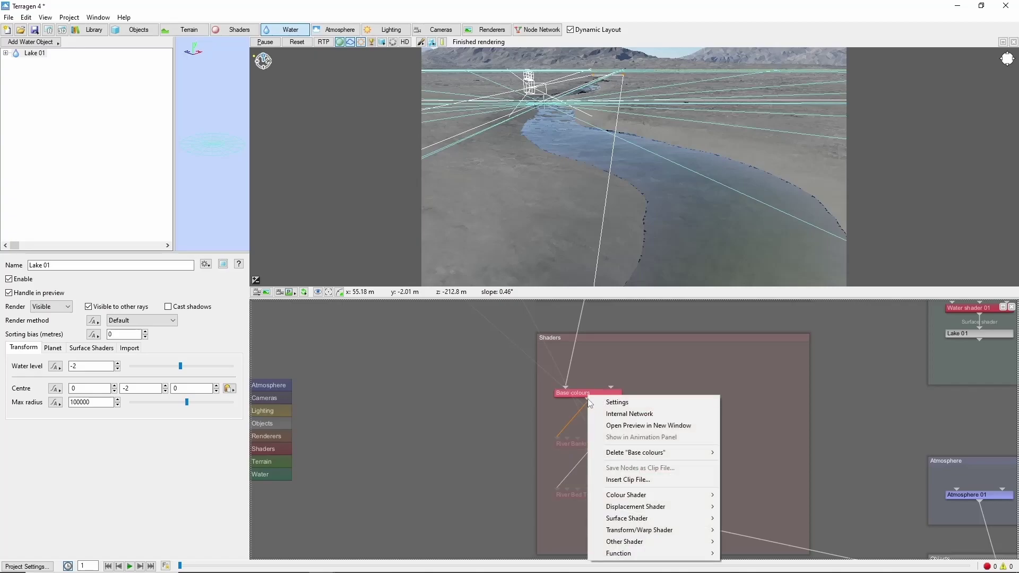
pyautogui.moveTo(685, 518)
pyautogui.click(778, 508)
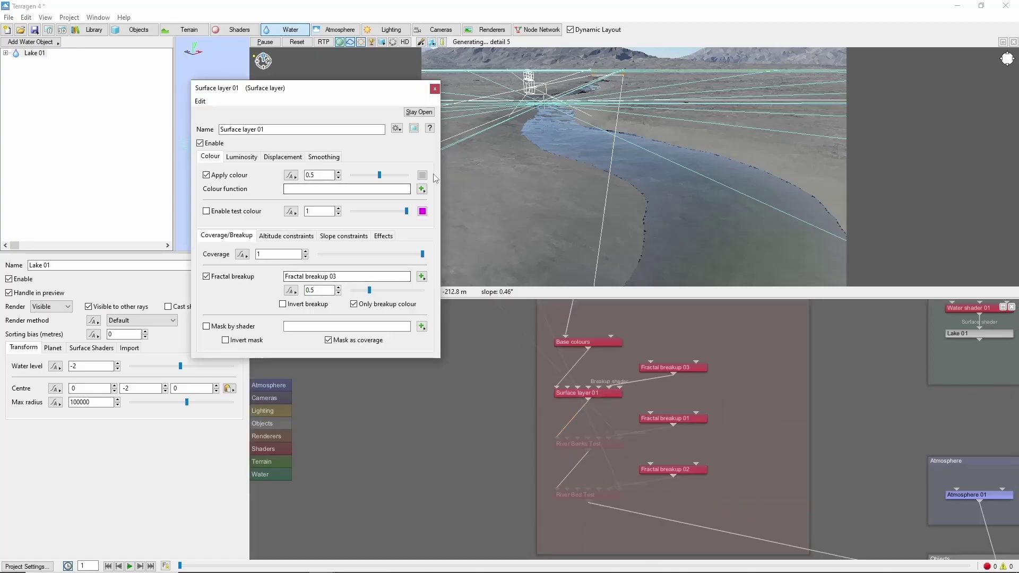
# Set the new surface layer's colour to a dark brown at 0.1011 and rename the layer Banks Mud
pyautogui.click(421, 174)
pyautogui.click(361, 285)
pyautogui.moveTo(420, 258); pyautogui.dragTo(425, 312)
pyautogui.click(336, 372)
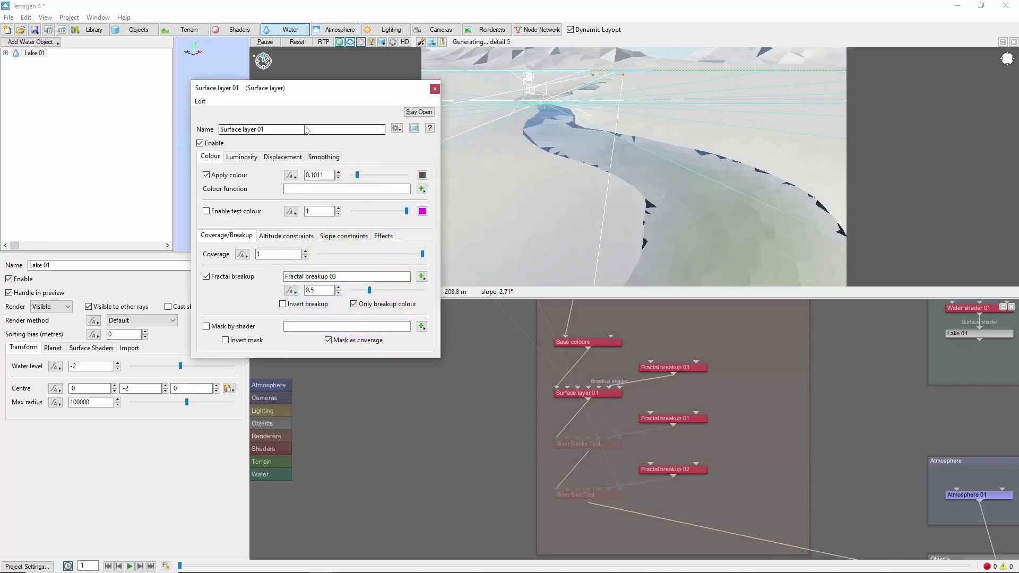
pyautogui.write('Banks Mud')
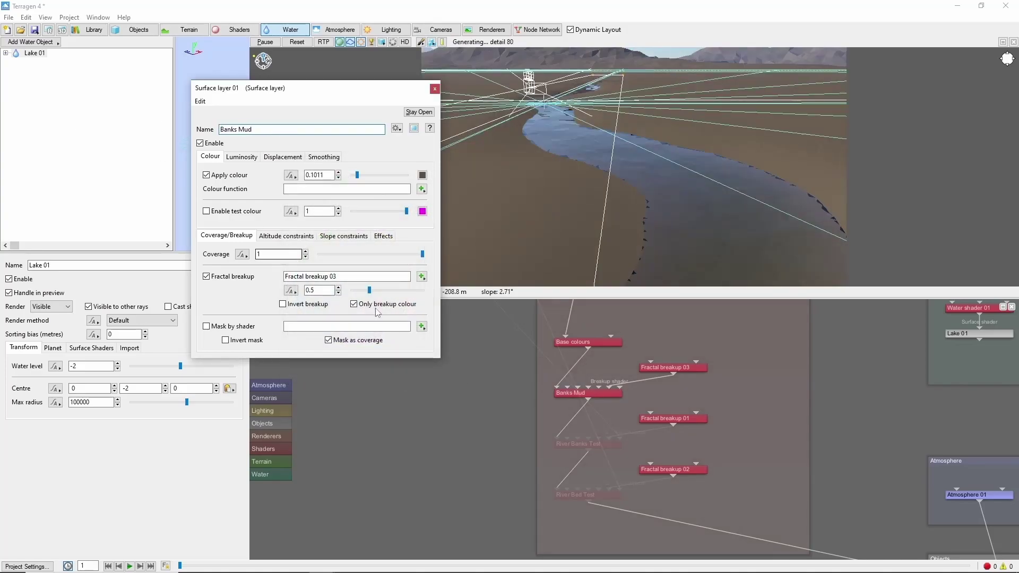
pyautogui.click(435, 89)
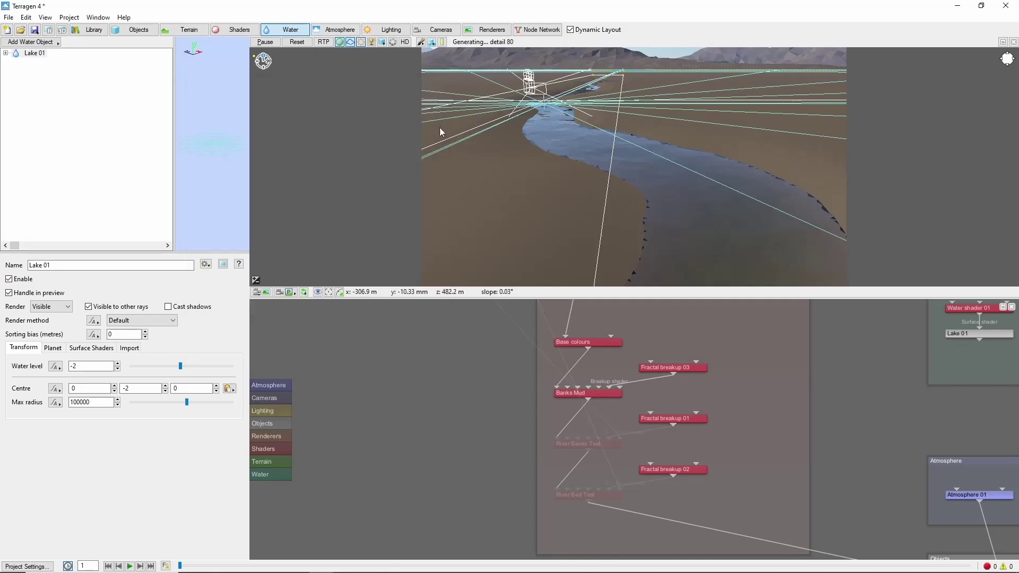
# Connect River Banks Mask to the mask shader input of Banks Mud
pyautogui.scroll(-3, 450, 377)
pyautogui.moveTo(475, 374); pyautogui.dragTo(524, 470)
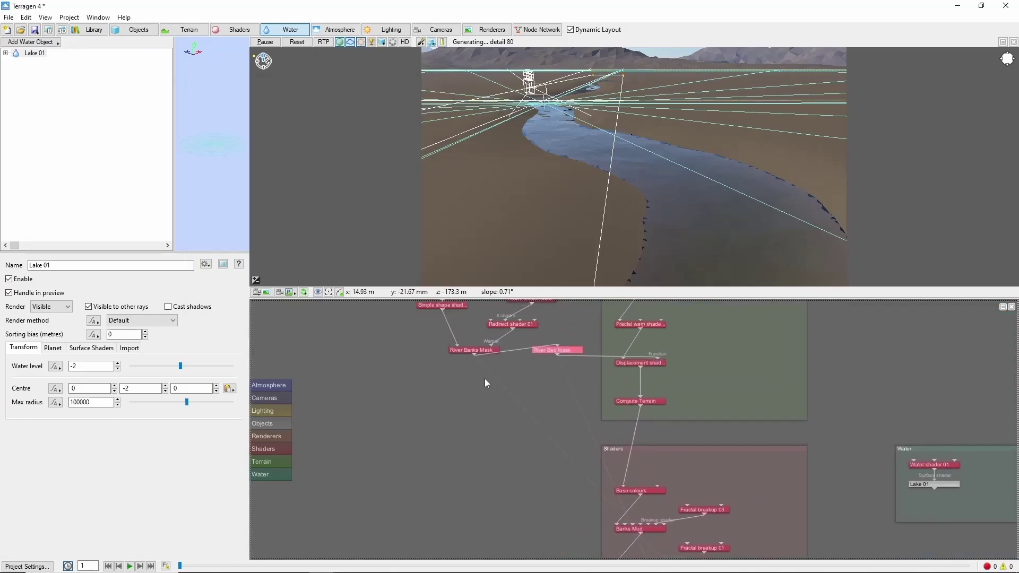
pyautogui.moveTo(474, 357); pyautogui.dragTo(664, 522)
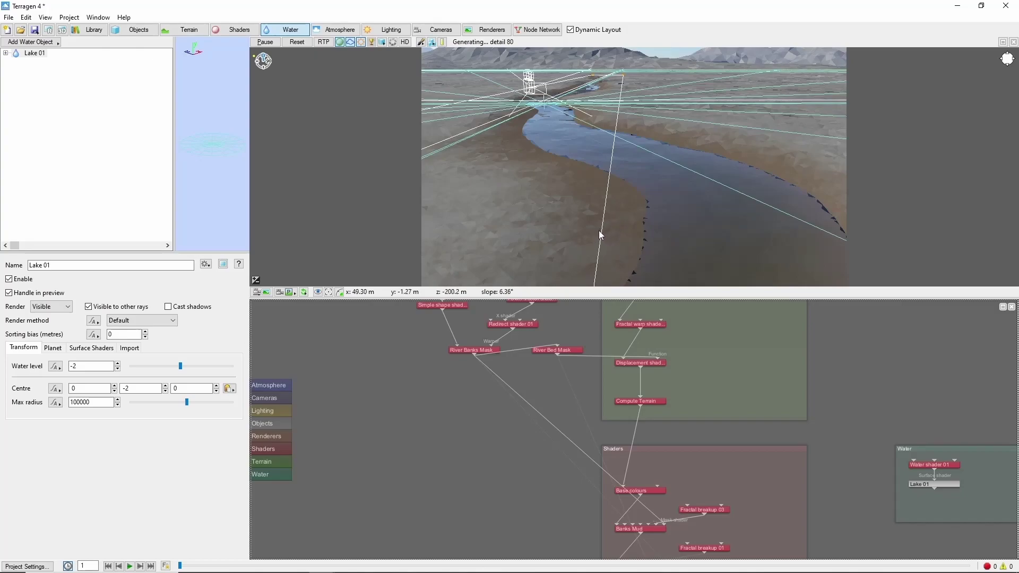
# Copy the coordinates of a point on the river bank and add a plant population from AG01_1.tgo
pyautogui.rightClick(603, 116)
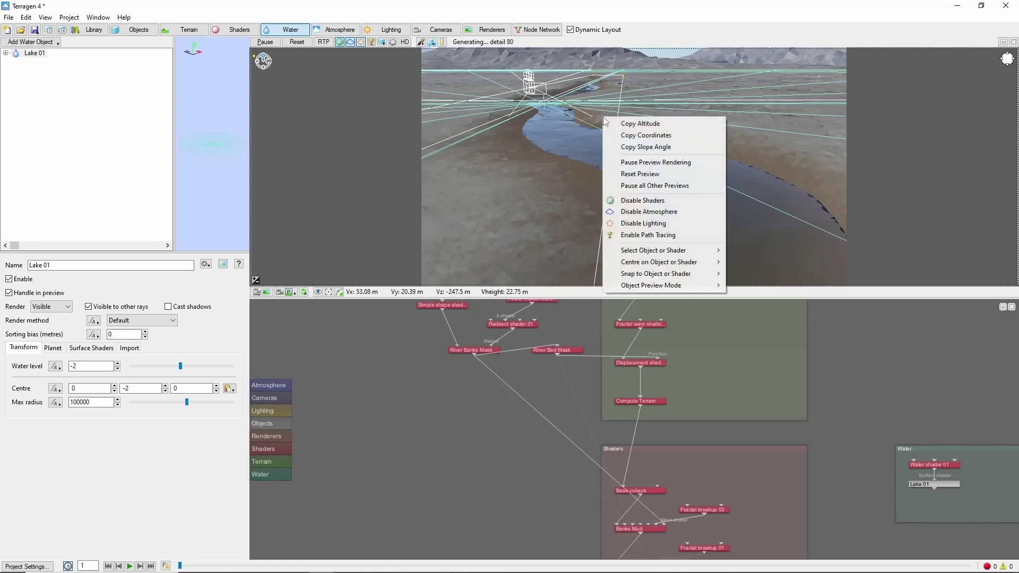
pyautogui.click(663, 136)
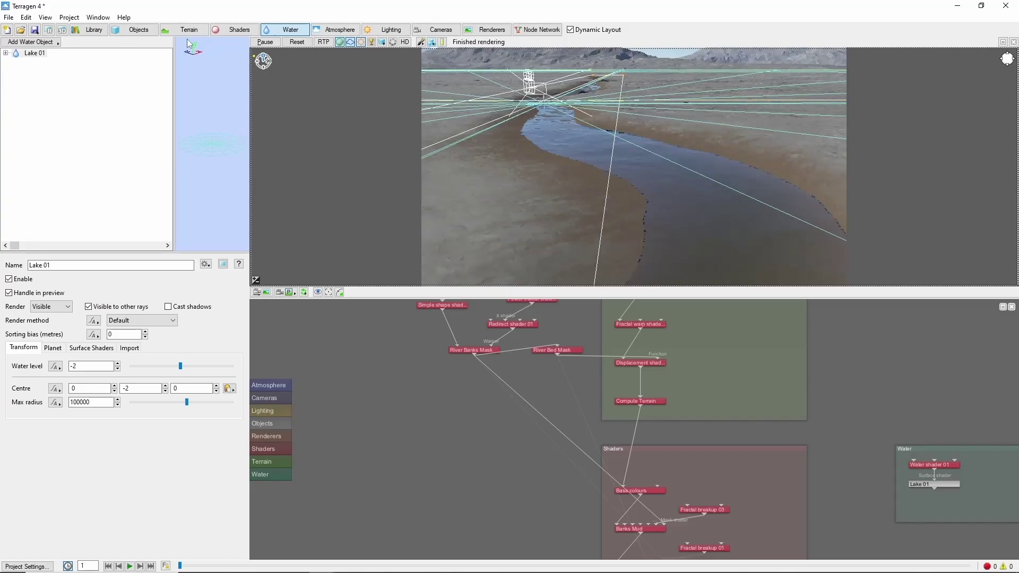
pyautogui.click(137, 30)
pyautogui.click(43, 45)
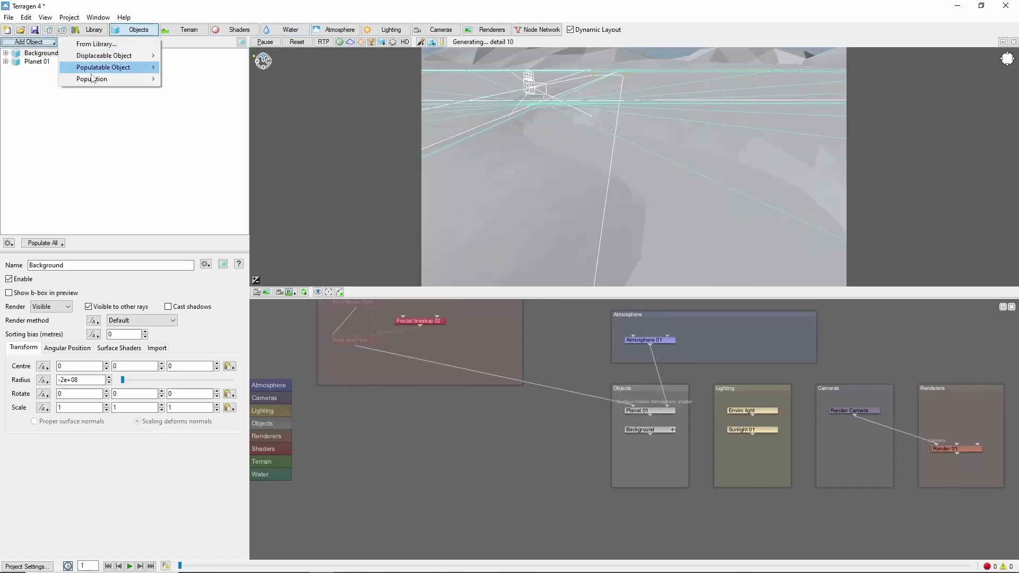
pyautogui.moveTo(87, 80)
pyautogui.click(193, 152)
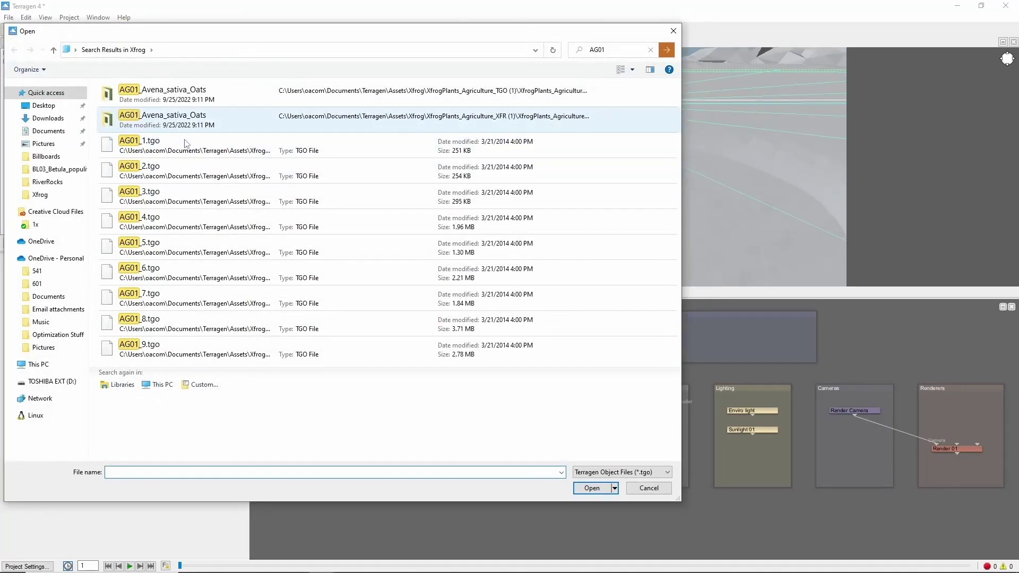
pyautogui.click(186, 144)
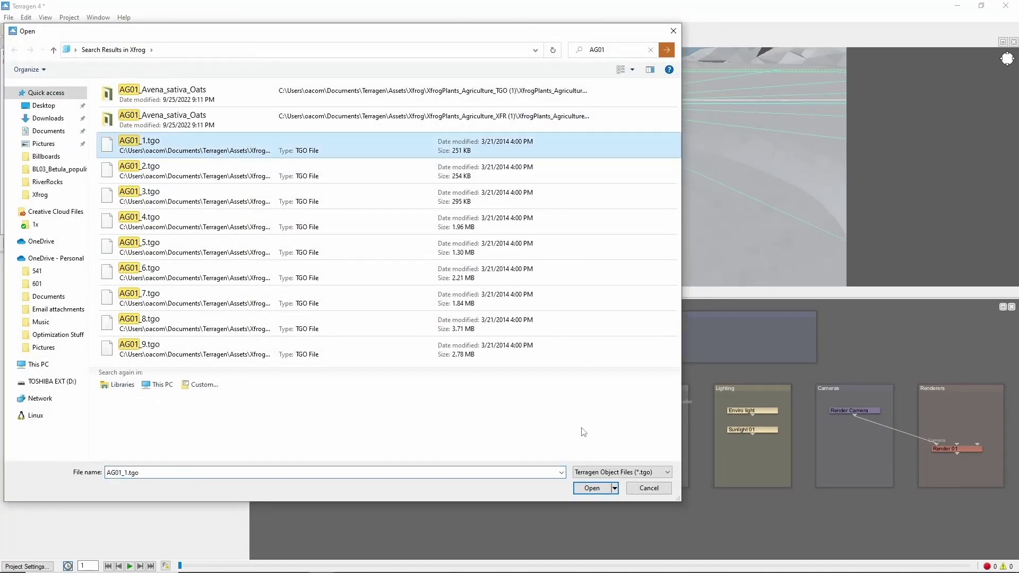
pyautogui.click(596, 490)
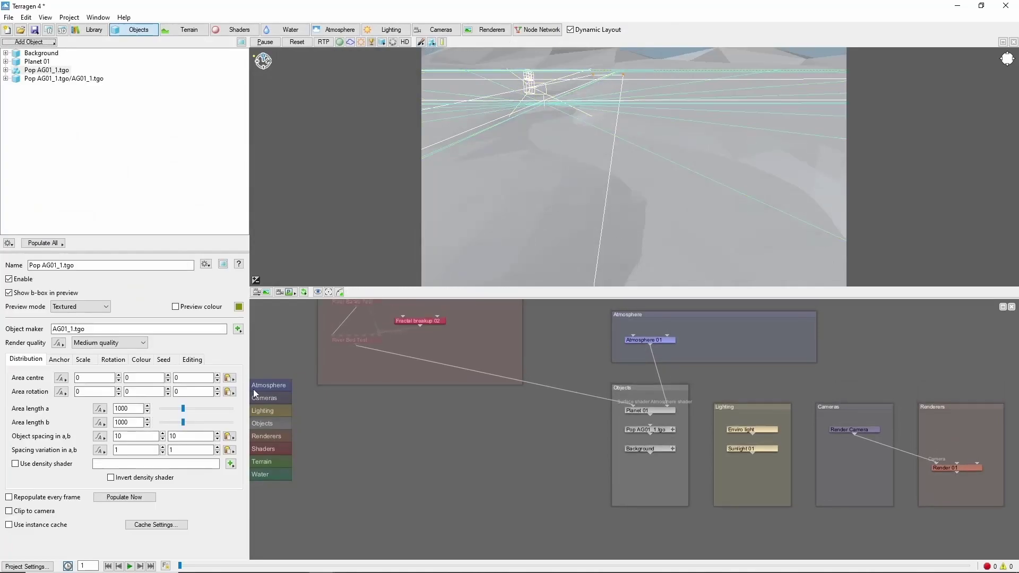
# Paste the copied coordinates into the population's area centre and set its object spacing to 2 in both a and b
pyautogui.click(229, 378)
pyautogui.click(264, 393)
pyautogui.doubleClick(132, 437)
pyautogui.write('2')
pyautogui.press('Tab')
pyautogui.write('2')
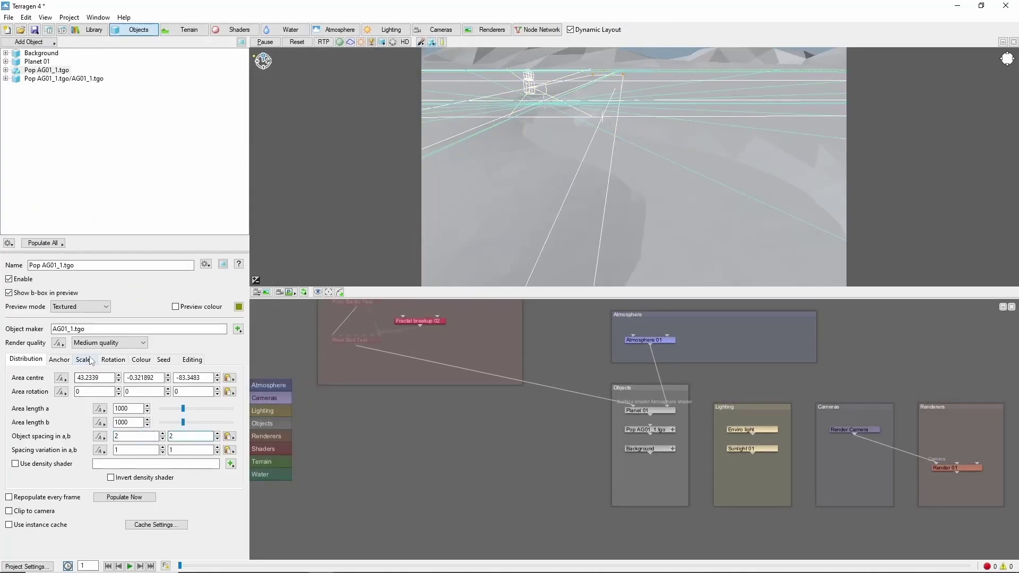
# Set the population's minimum scale to 50 and maximum scale to 100, populate it, and show its plants in the 3D preview
pyautogui.click(84, 360)
pyautogui.moveTo(95, 378); pyautogui.dragTo(20, 377)
pyautogui.write('50')
pyautogui.press('Tab')
pyautogui.write('1')
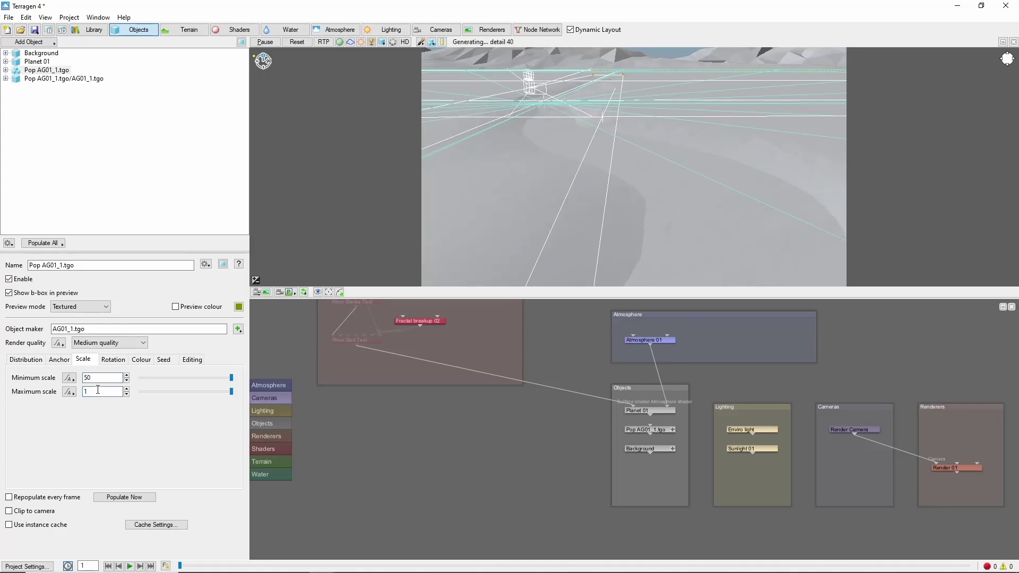
pyautogui.write('00')
pyautogui.click(139, 499)
pyautogui.press('space')
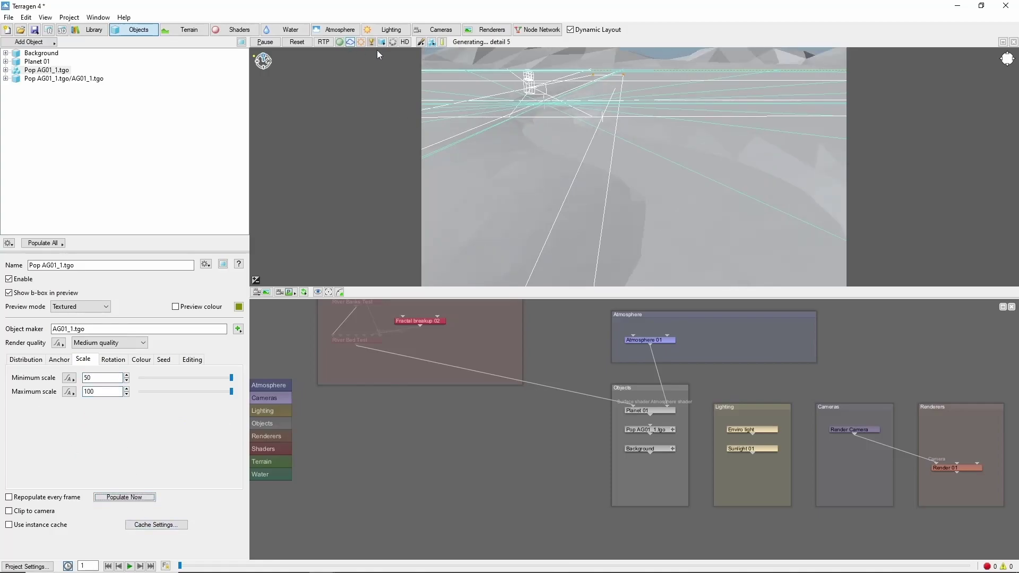
pyautogui.click(382, 42)
pyautogui.click(413, 80)
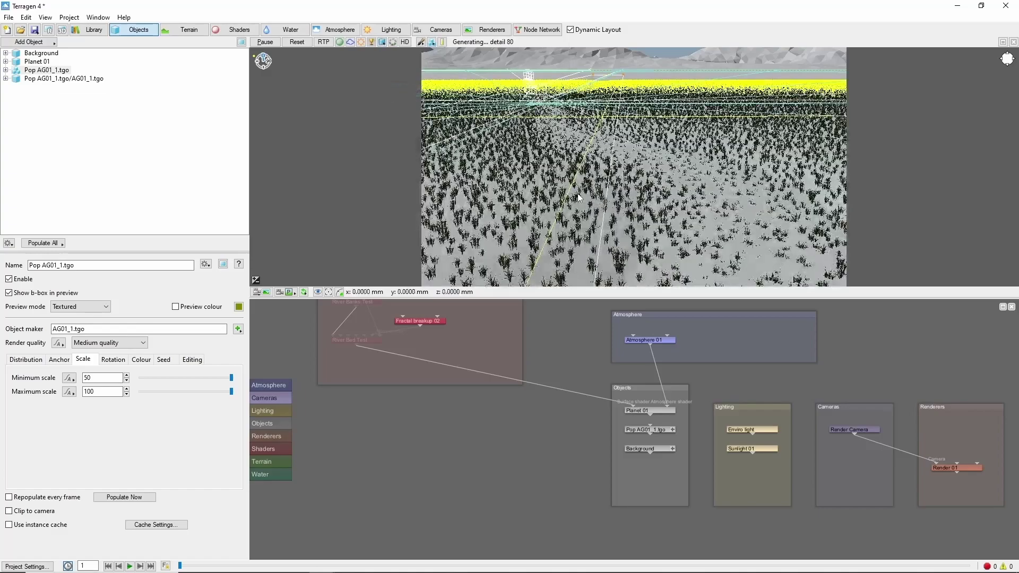
# Add a Distribution shader v4 beside the Objects group and connect it to the density shader input of Pop AG01_1.tgo
pyautogui.scroll(4, 601, 420)
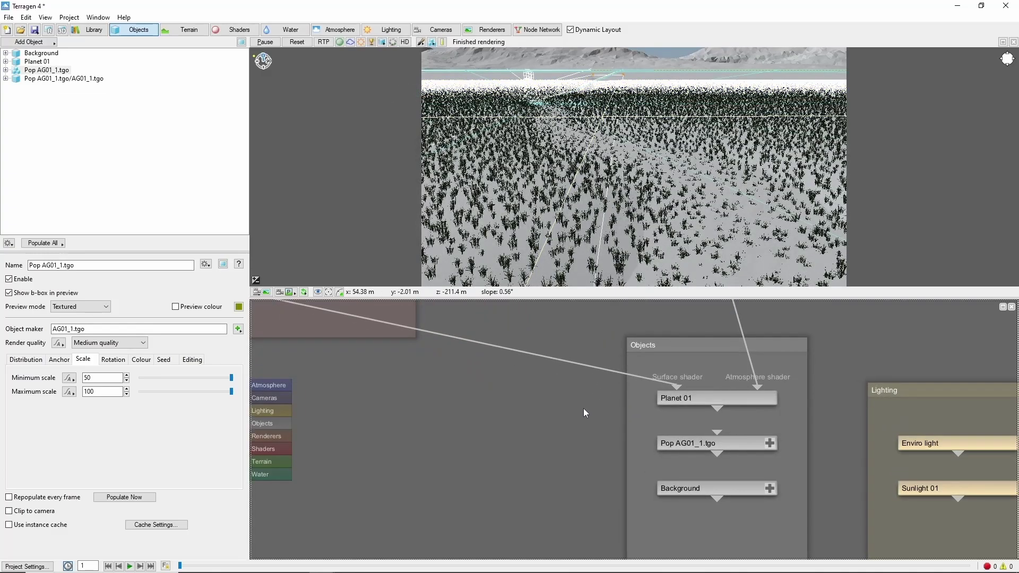
pyautogui.press('Tab')
pyautogui.write('d')
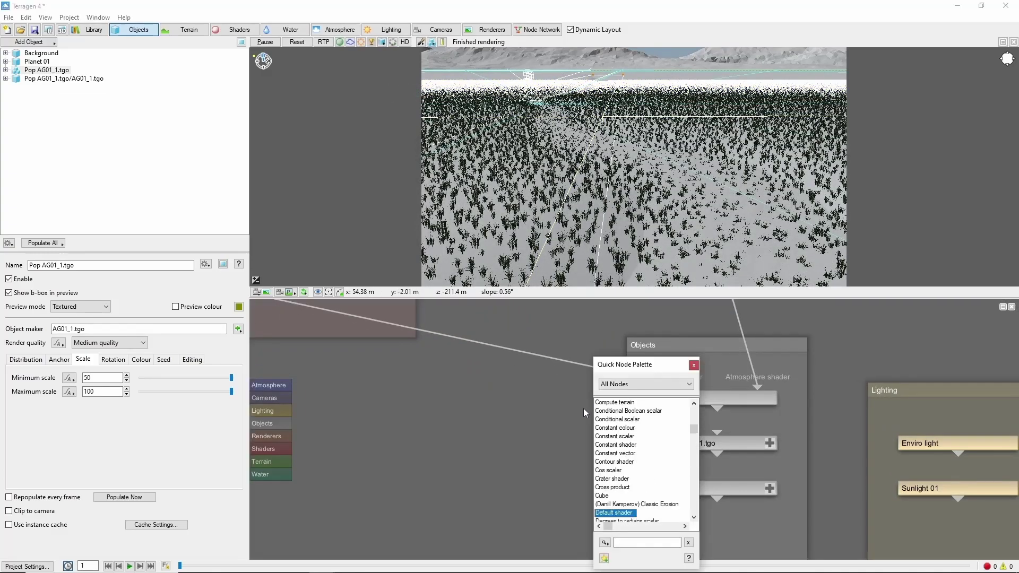
pyautogui.write('istr')
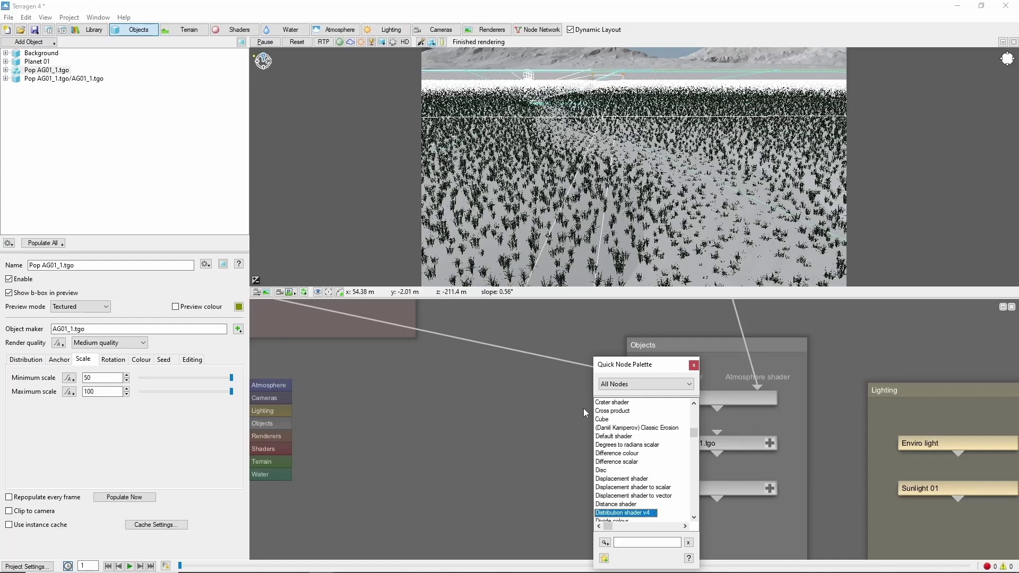
pyautogui.press('Return')
pyautogui.moveTo(705, 368); pyautogui.dragTo(578, 352)
pyautogui.moveTo(590, 421); pyautogui.dragTo(723, 434)
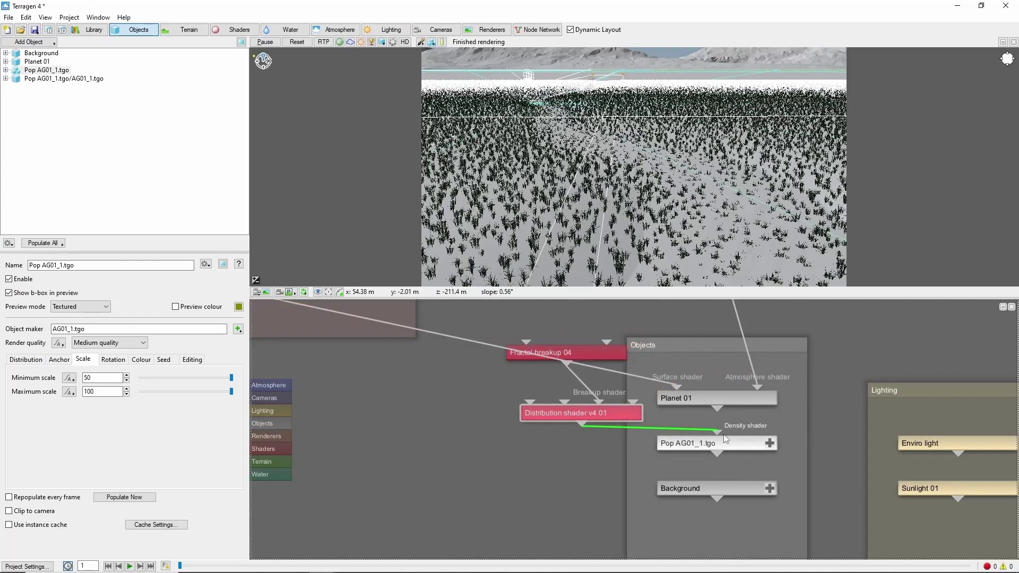
# Limit the distribution shader's minimum altitude to -2 with a fuzzy zone of 0.5, and repopulate Pop AG01_1.tgo
pyautogui.doubleClick(613, 414)
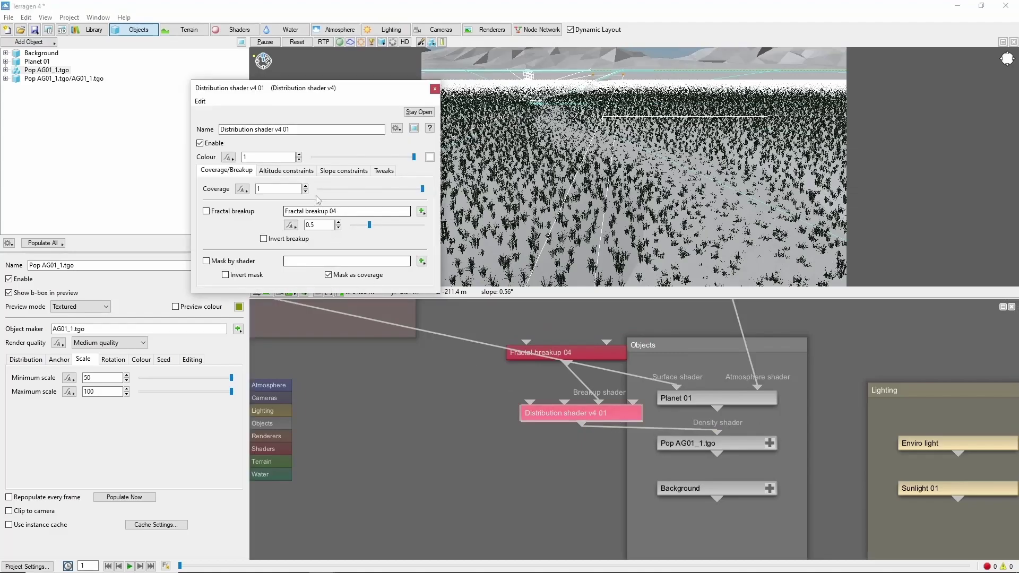
pyautogui.click(289, 170)
pyautogui.click(206, 230)
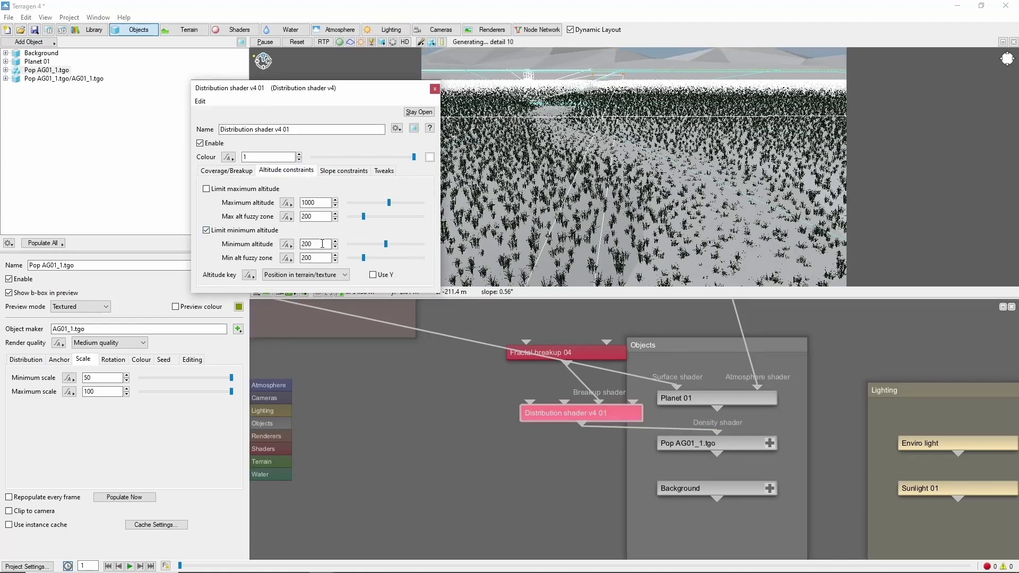
pyautogui.write('-2')
pyautogui.press('Tab')
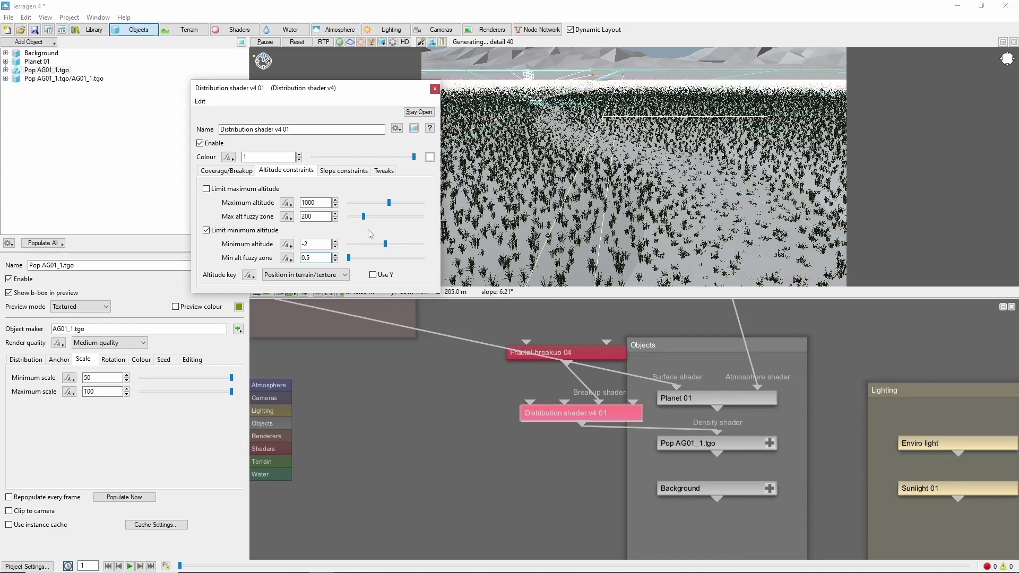
pyautogui.doubleClick(669, 445)
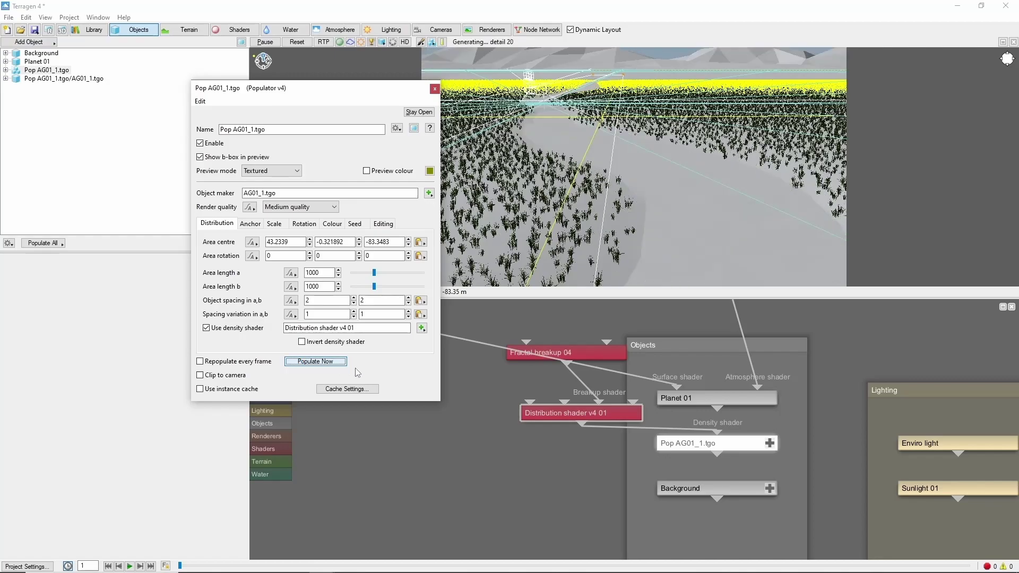
# Move Distribution shader v4 01 and Fractal breakup 04 clear of the Objects group, and connect the river banks mask to the distribution's mask shader input
pyautogui.moveTo(540, 421); pyautogui.dragTo(502, 411)
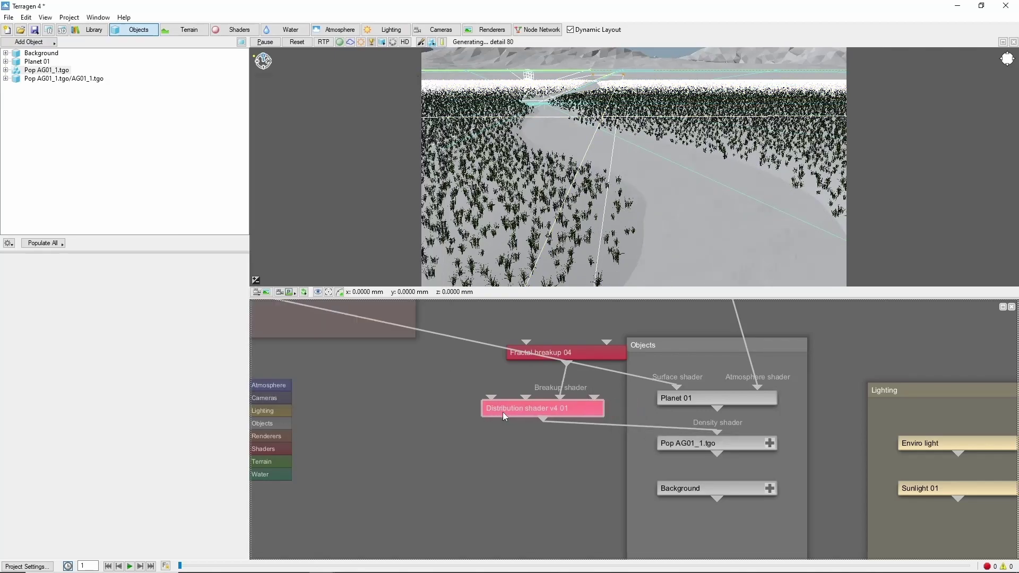
pyautogui.moveTo(564, 354); pyautogui.dragTo(538, 347)
pyautogui.scroll(-1, 502, 382)
pyautogui.scroll(-4, 499, 378)
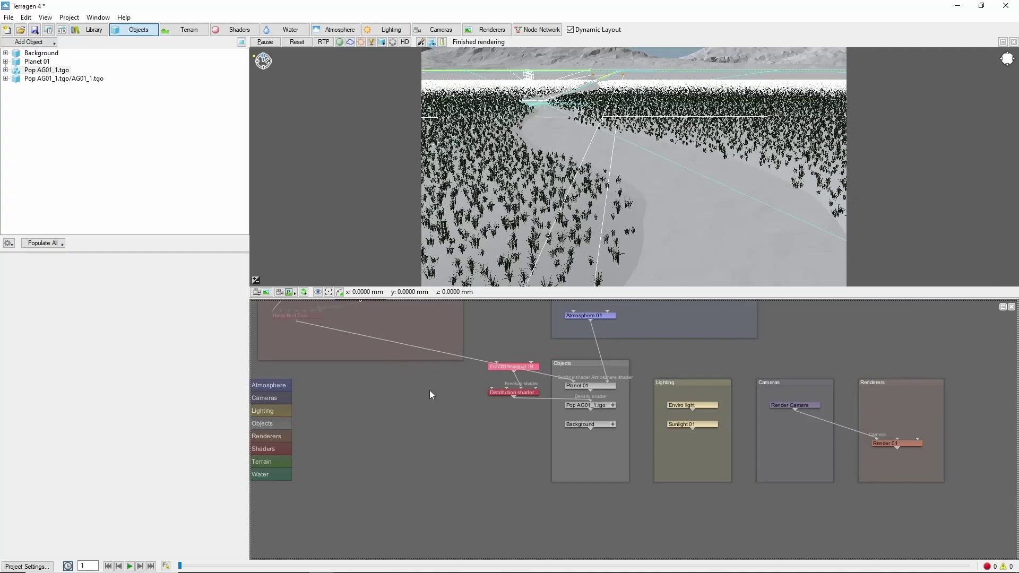
pyautogui.moveTo(417, 371); pyautogui.dragTo(508, 432, button='middle')
pyautogui.scroll(-4, 507, 431)
pyautogui.moveTo(412, 379); pyautogui.dragTo(400, 428, button='middle')
pyautogui.scroll(1, 399, 428)
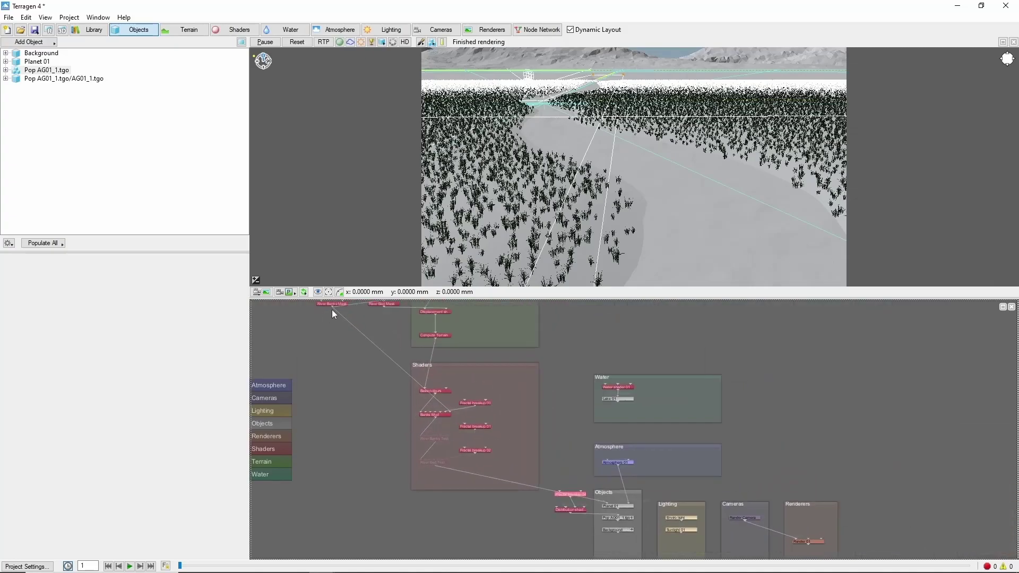
pyautogui.moveTo(332, 309); pyautogui.dragTo(585, 507)
# Repopulate Pop AG01_1.tgo with the masked density shader and inspect the plants along the riverbanks in the 3D preview
pyautogui.scroll(3, 606, 518)
pyautogui.doubleClick(595, 504)
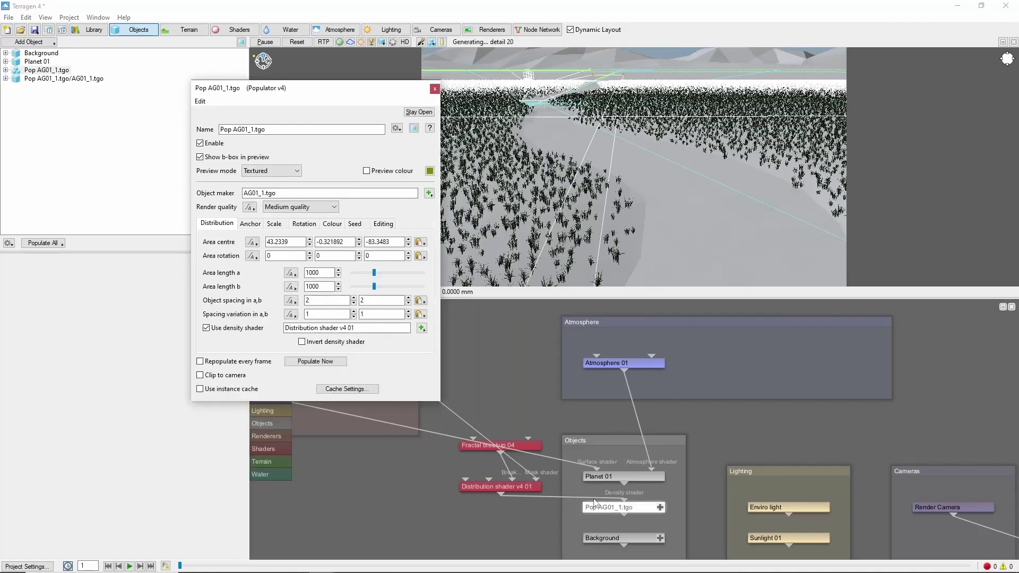
pyautogui.click(329, 362)
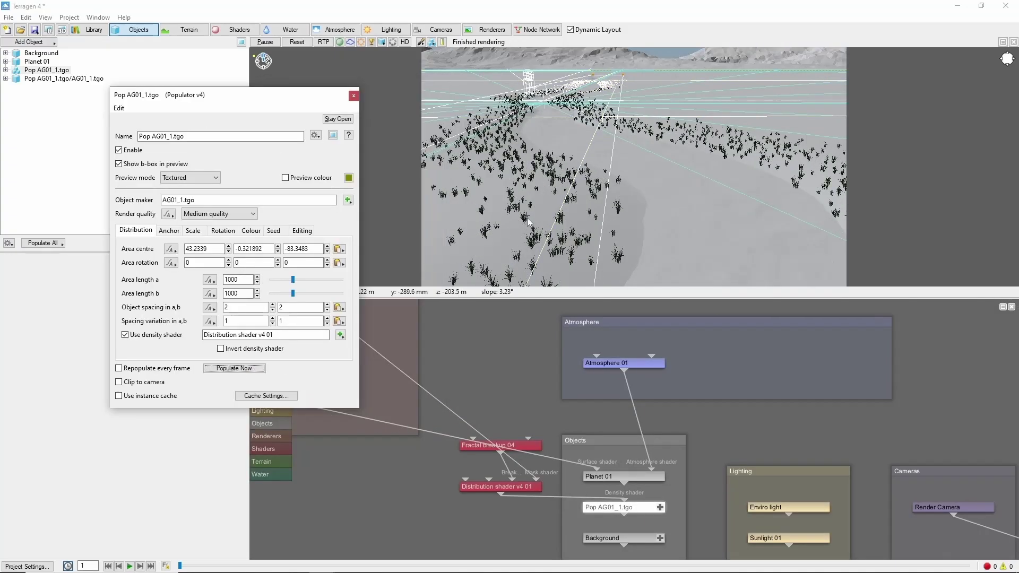
pyautogui.keyDown('alt'); pyautogui.moveTo(597, 154); pyautogui.dragTo(583, 131, button='middle'); pyautogui.keyUp('alt')
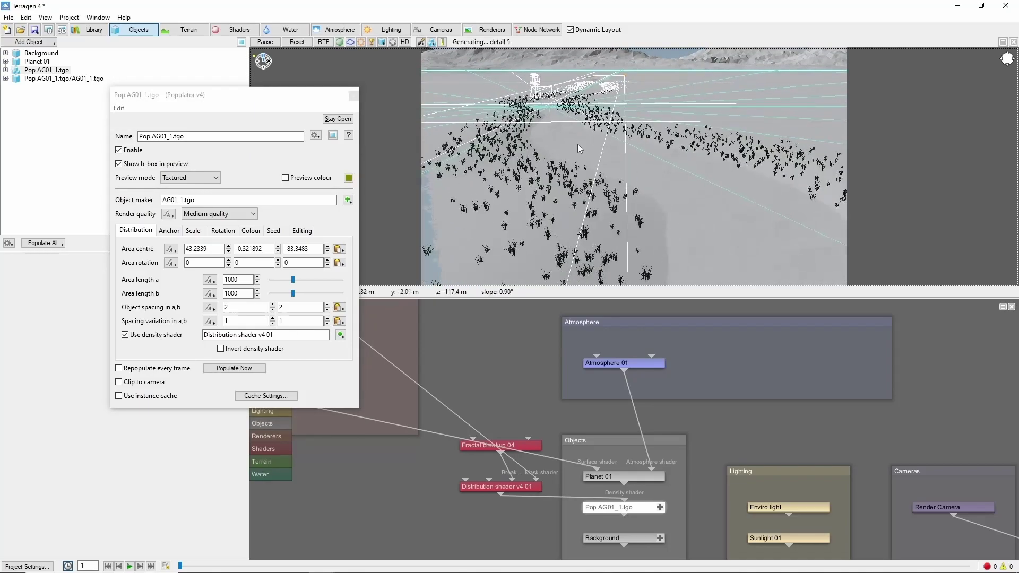